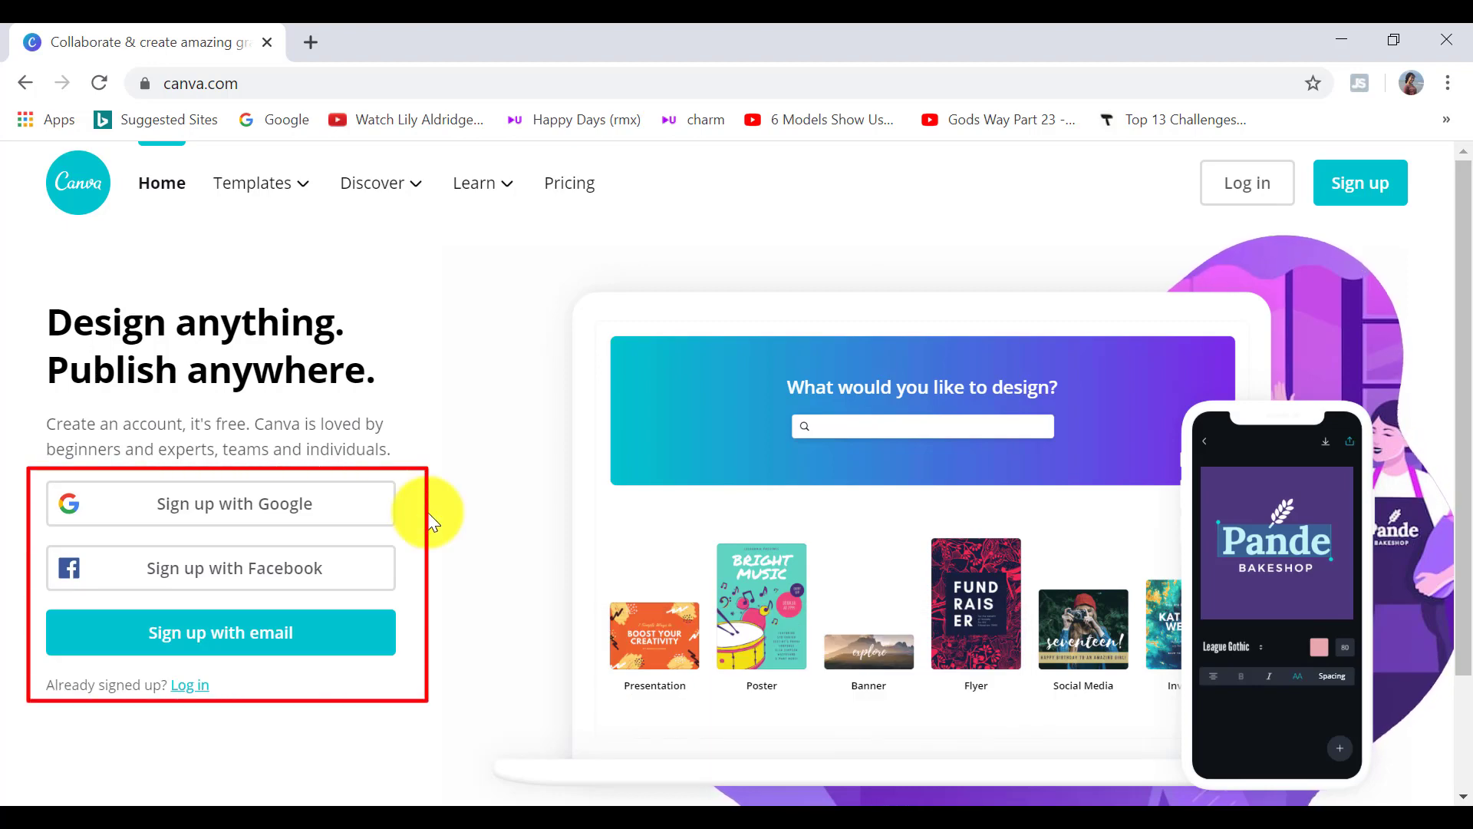
Step: Sign up to Canva with a Google account and dismiss the Canva Pro free-trial offer
click(286, 516)
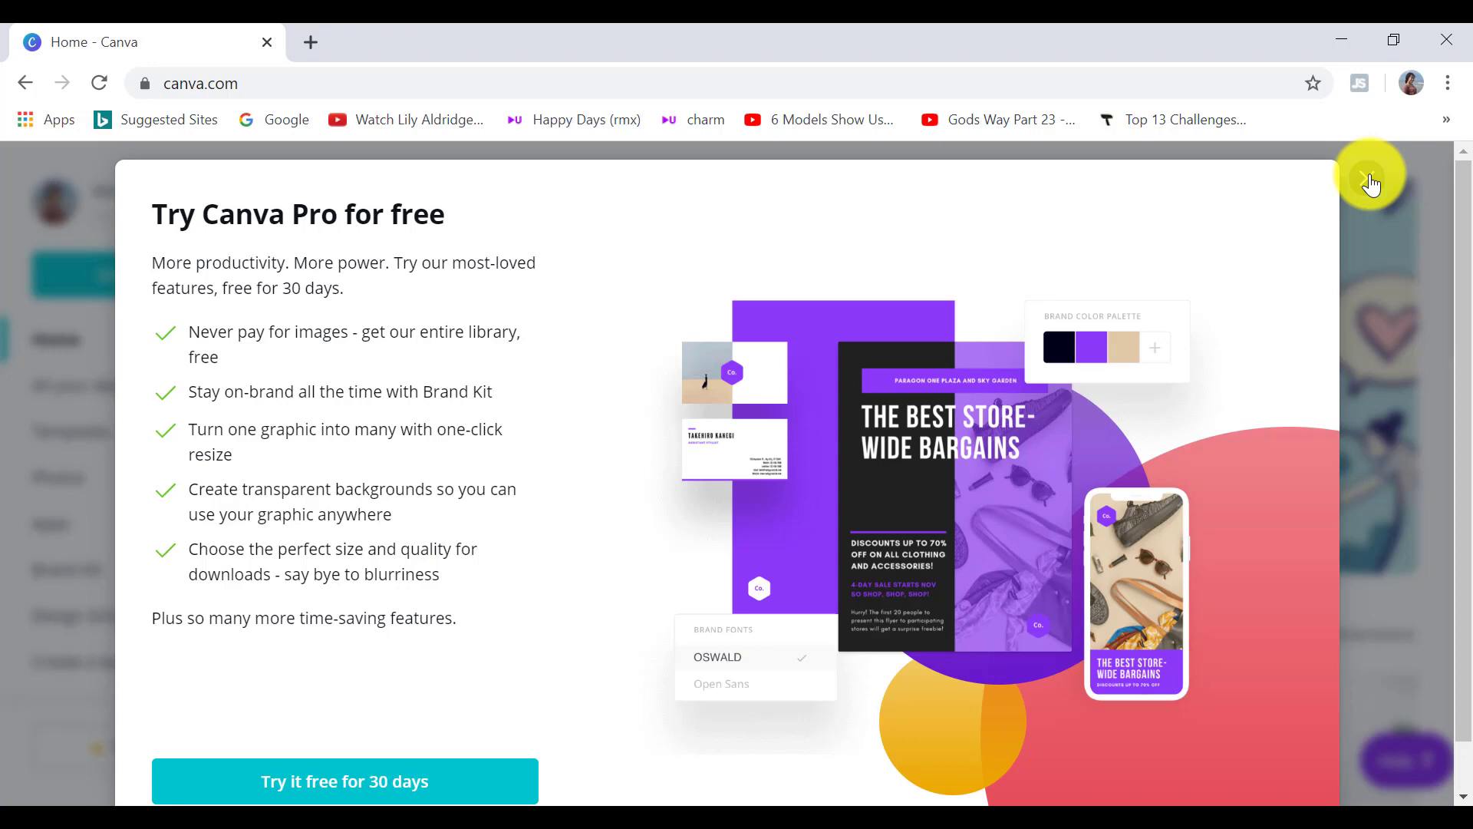
click(1366, 178)
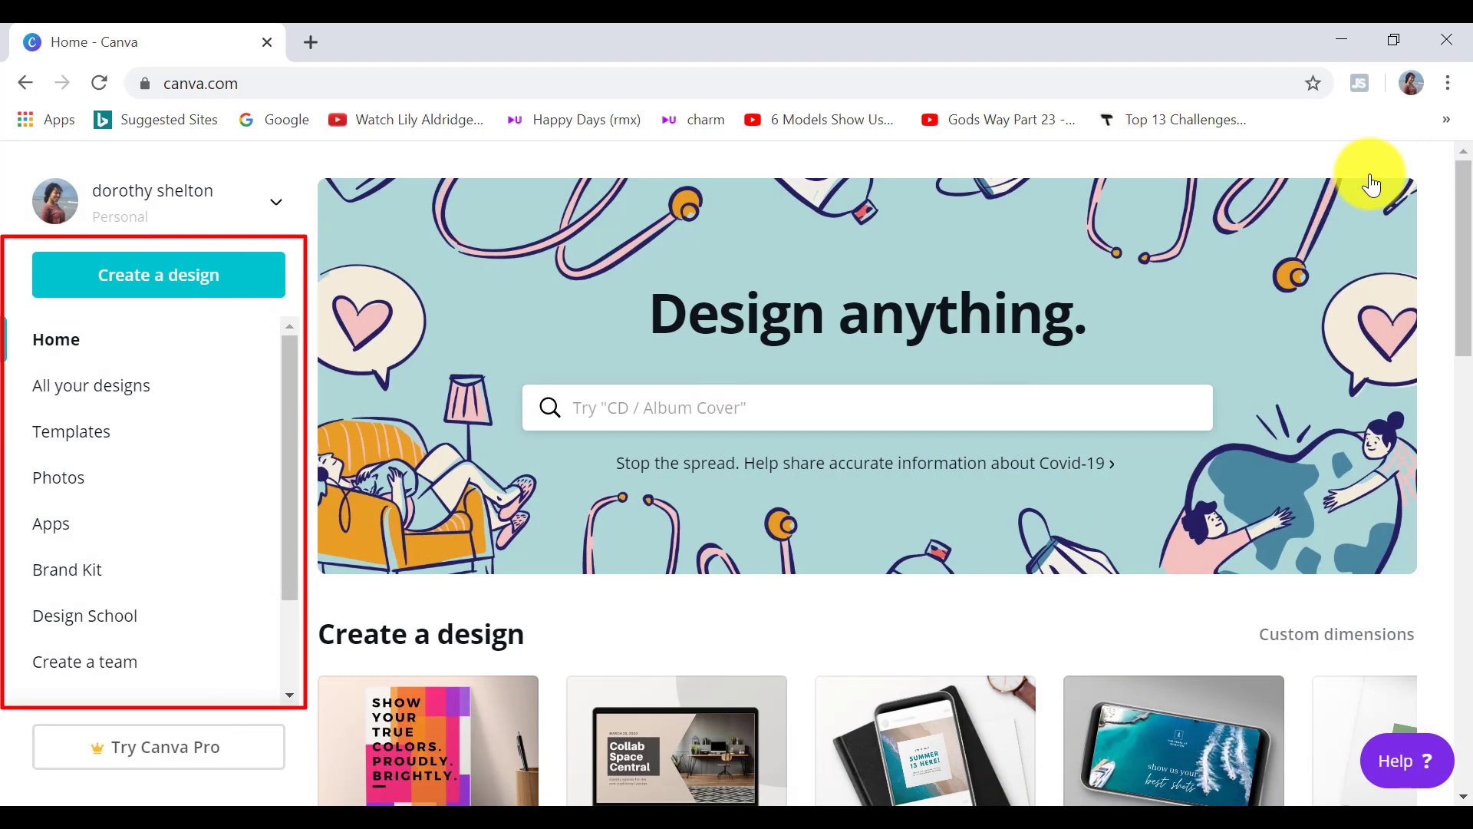
Step: Create a new design of the Logo type and look through its template categories
click(204, 271)
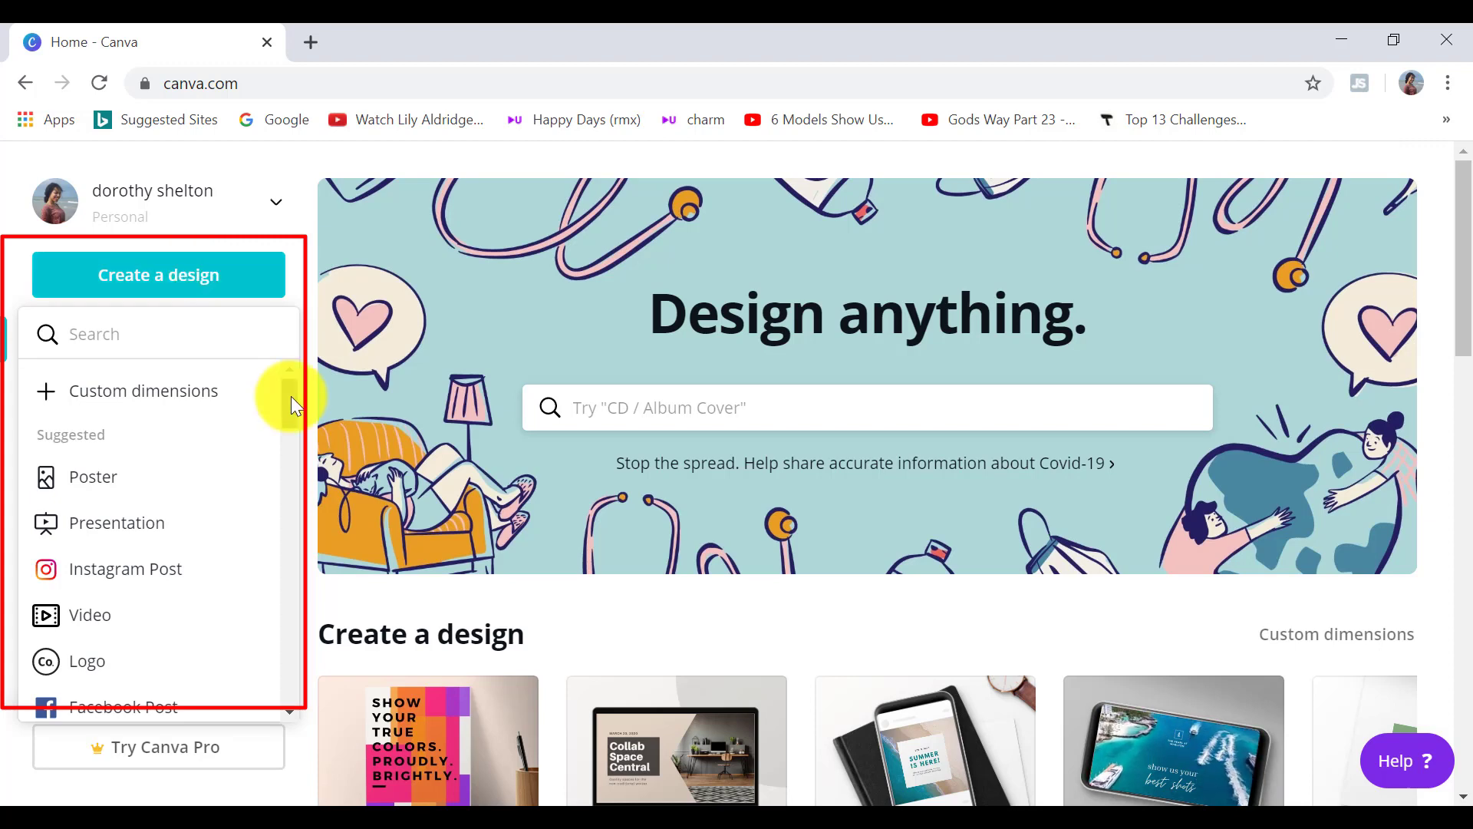
drag(291, 396, 287, 427)
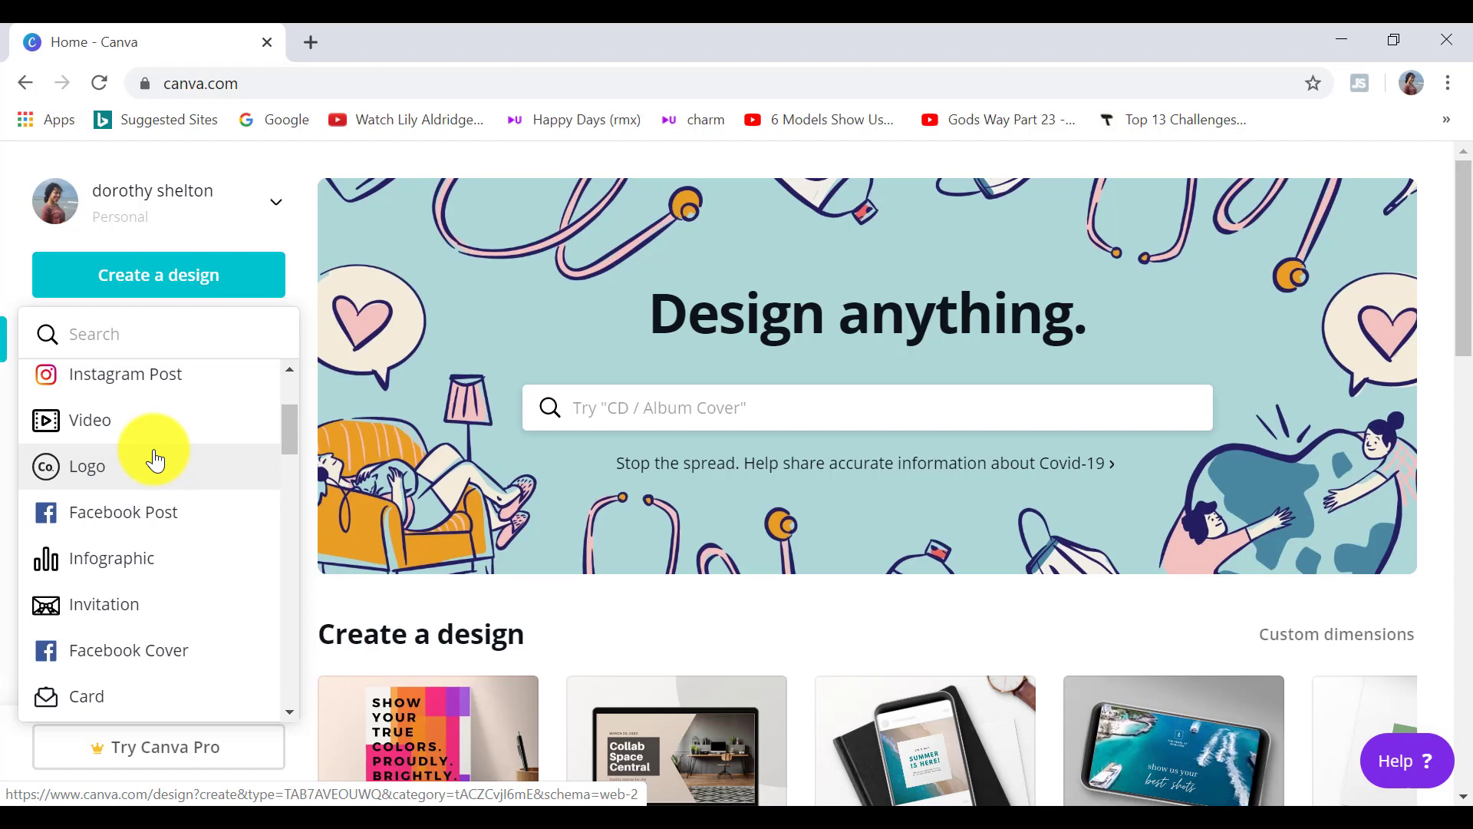
click(135, 474)
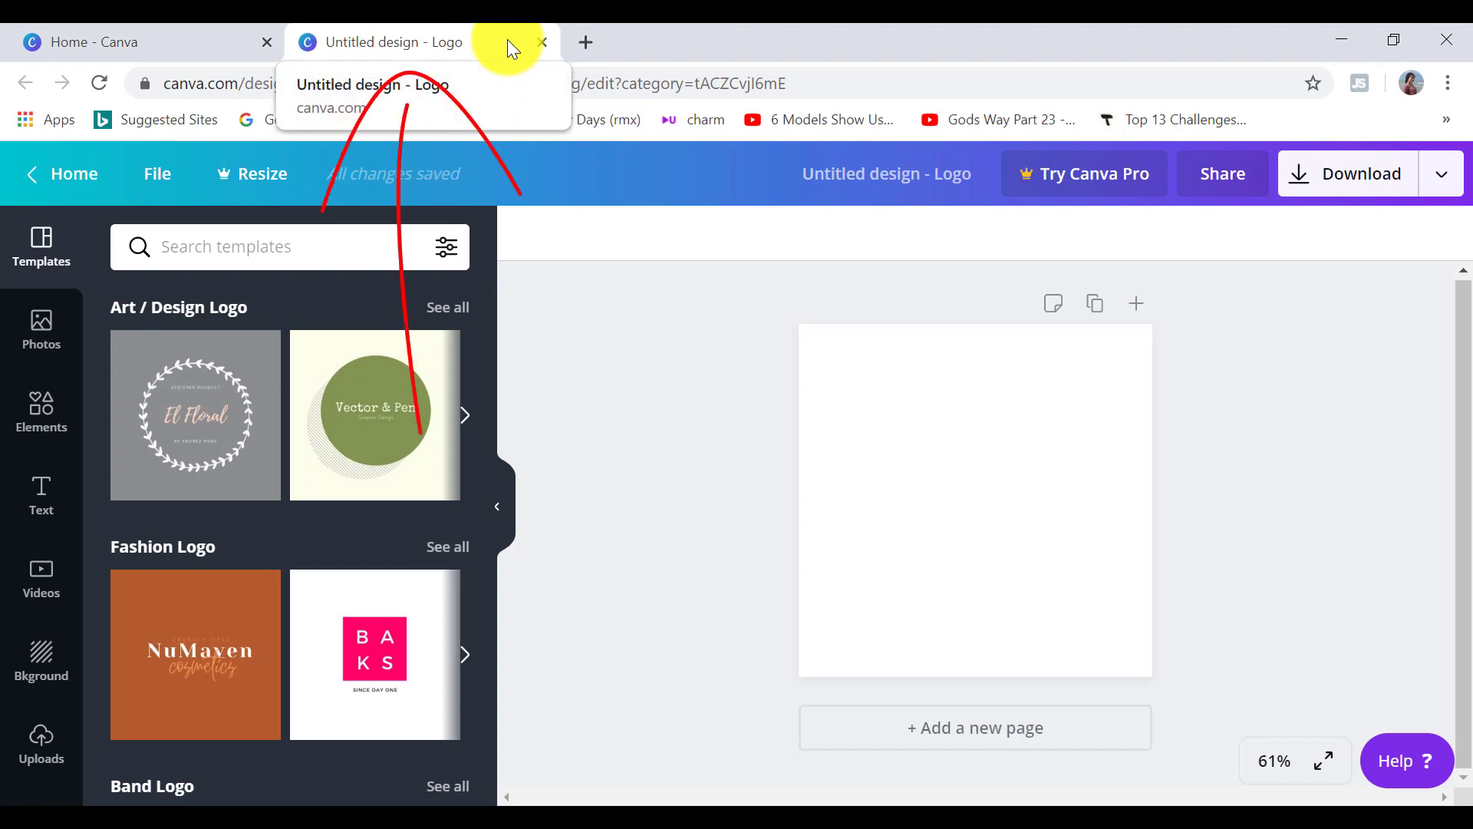
drag(490, 277, 476, 559)
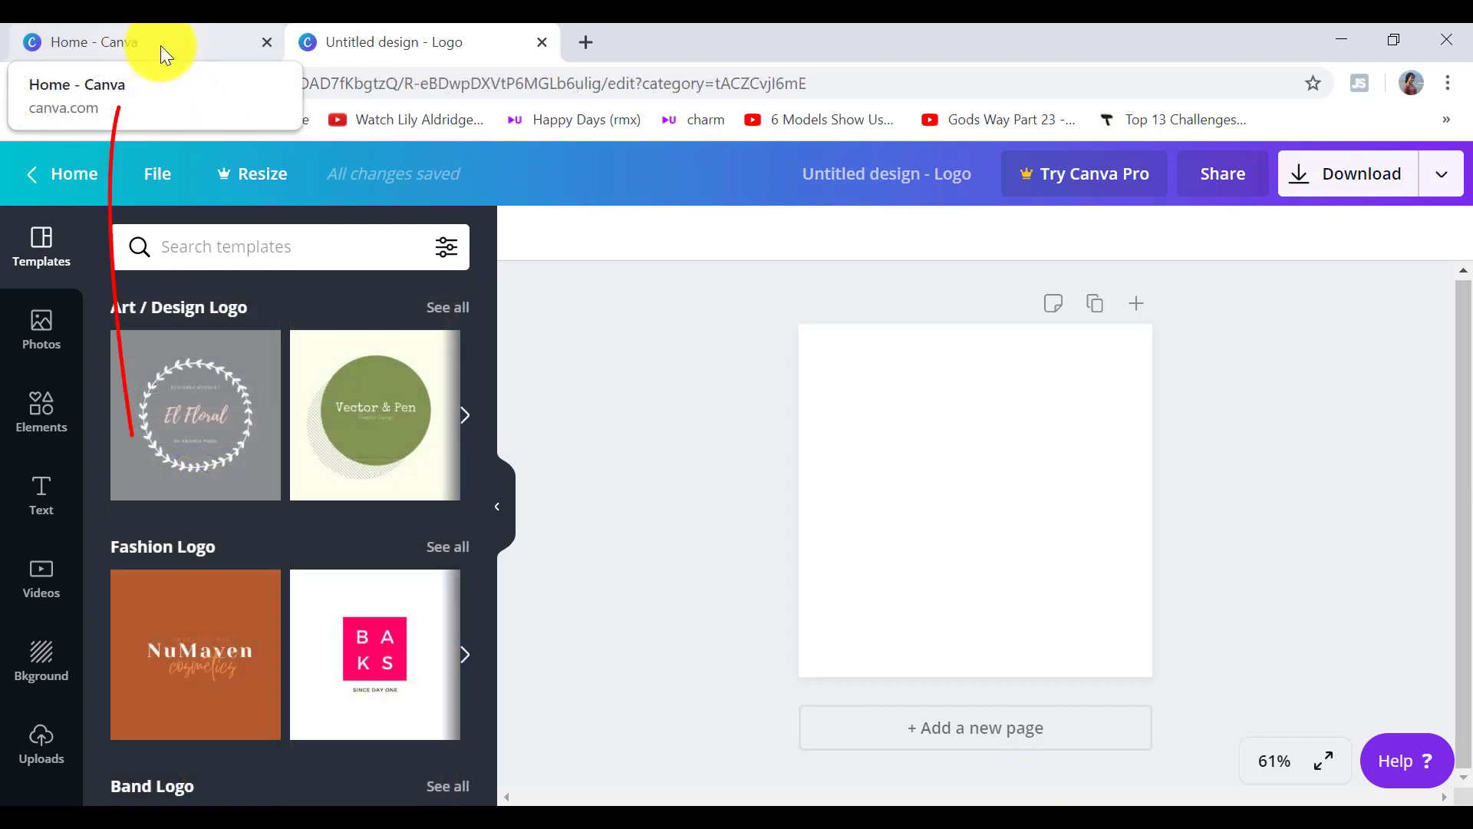
Step: Return to the Canva home page and create a design with custom dimensions of 160 × 160 px
click(160, 45)
scroll(241, 389, up, 3)
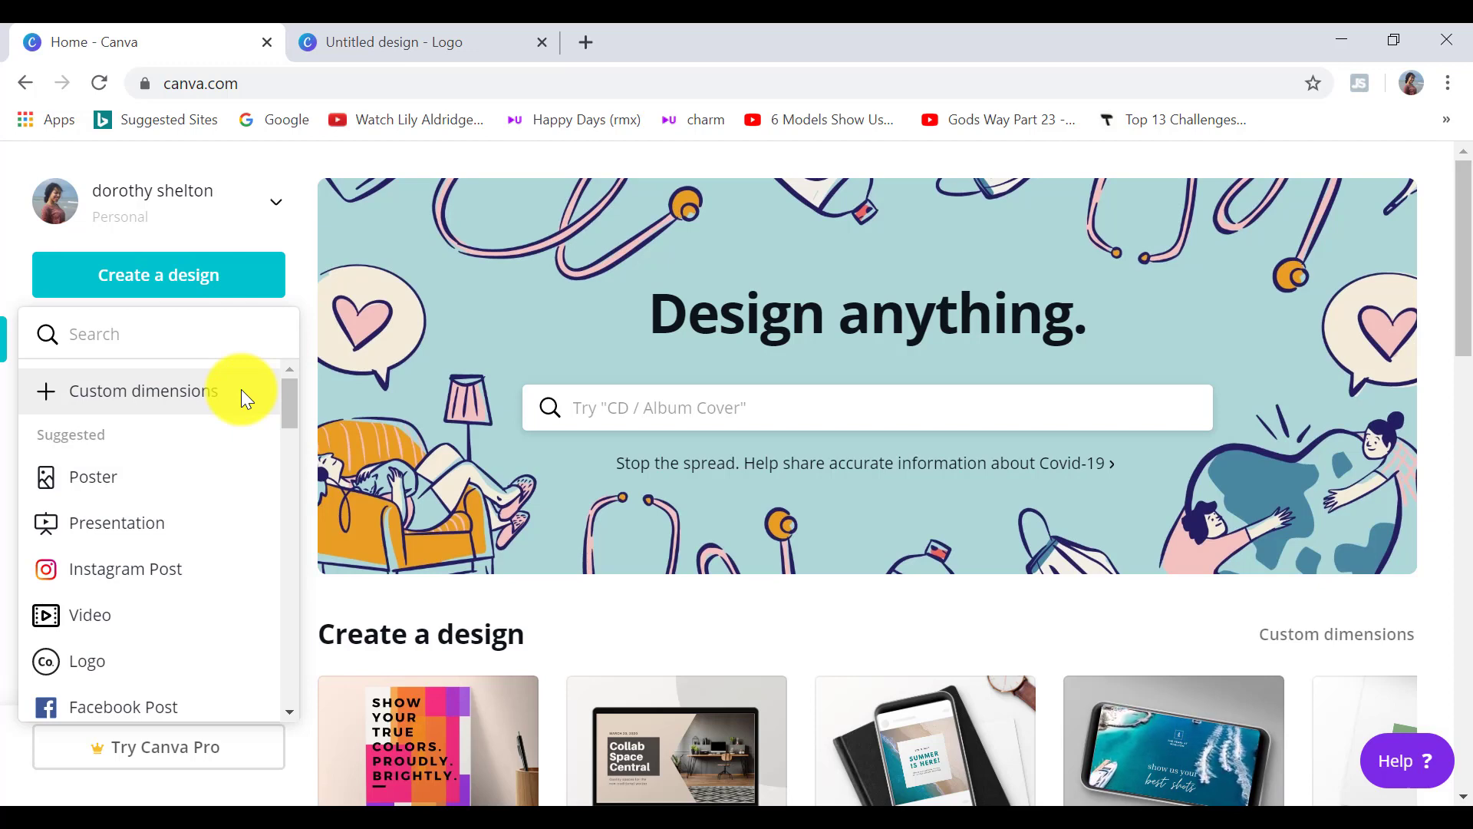
click(166, 405)
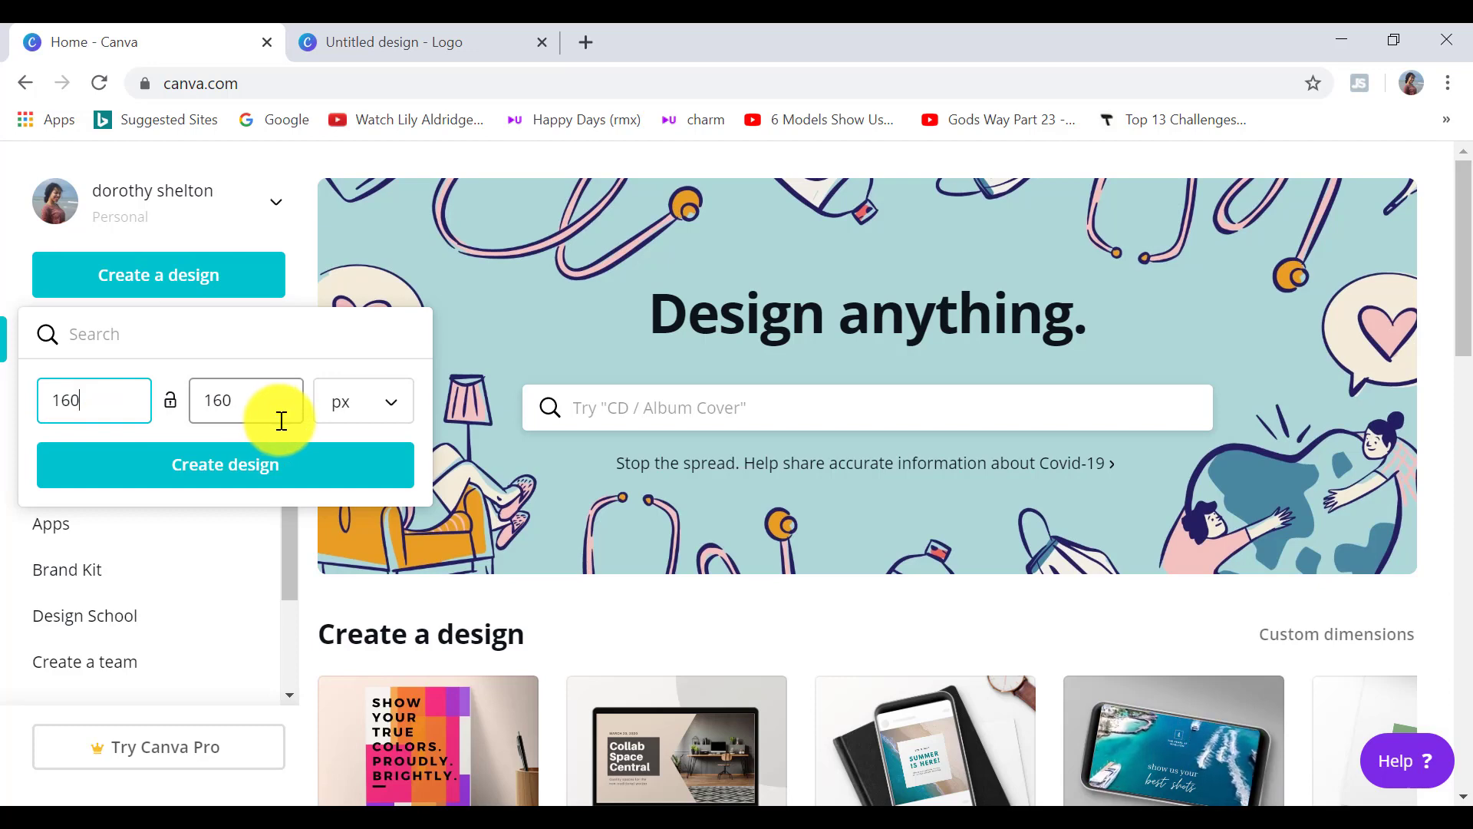
click(210, 483)
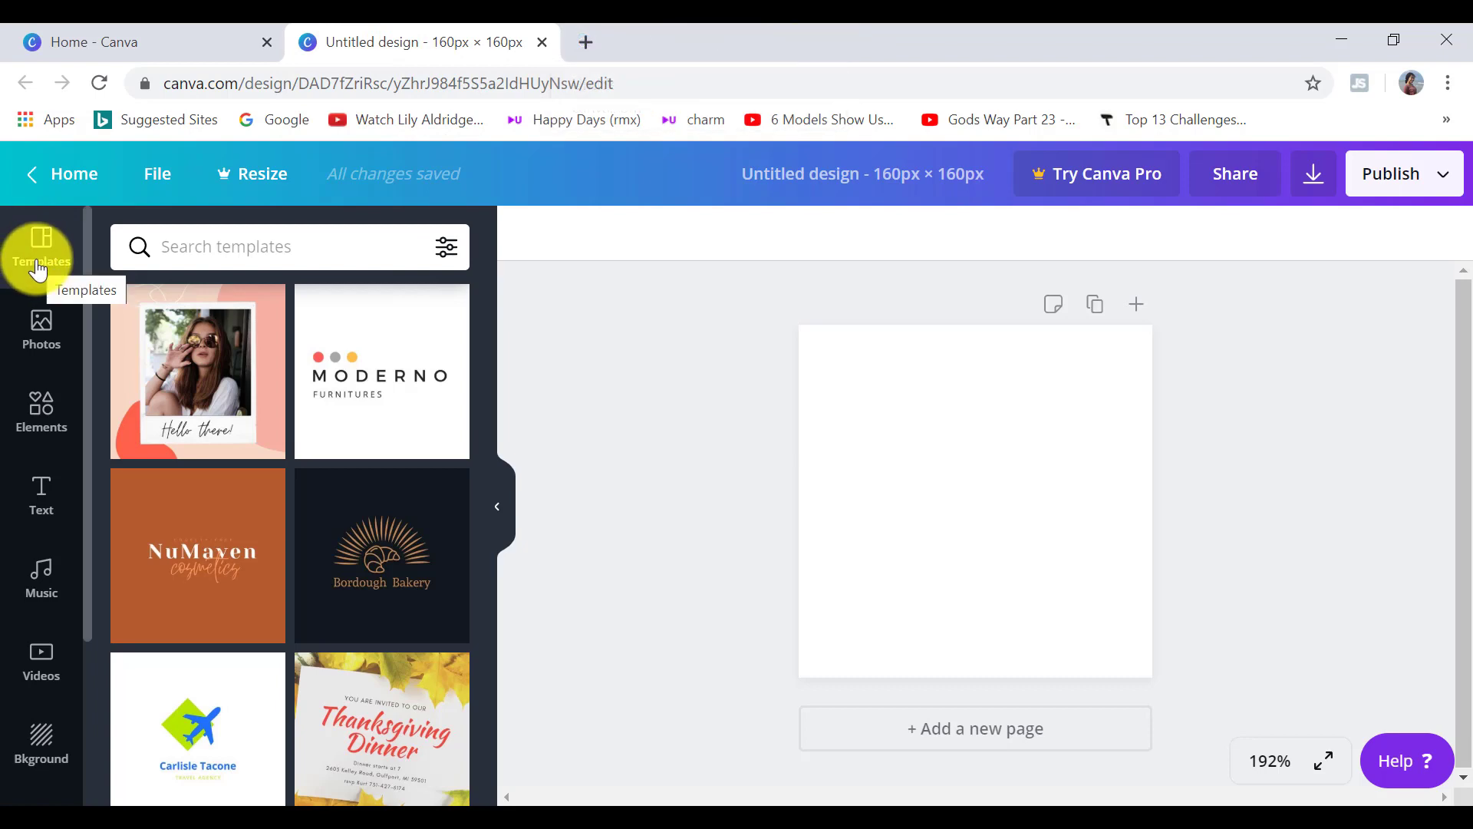
Step: Search the templates for "Logo" and apply the Hop and Learn Kindergarten template from the Education Logo category
click(224, 245)
text(logo)
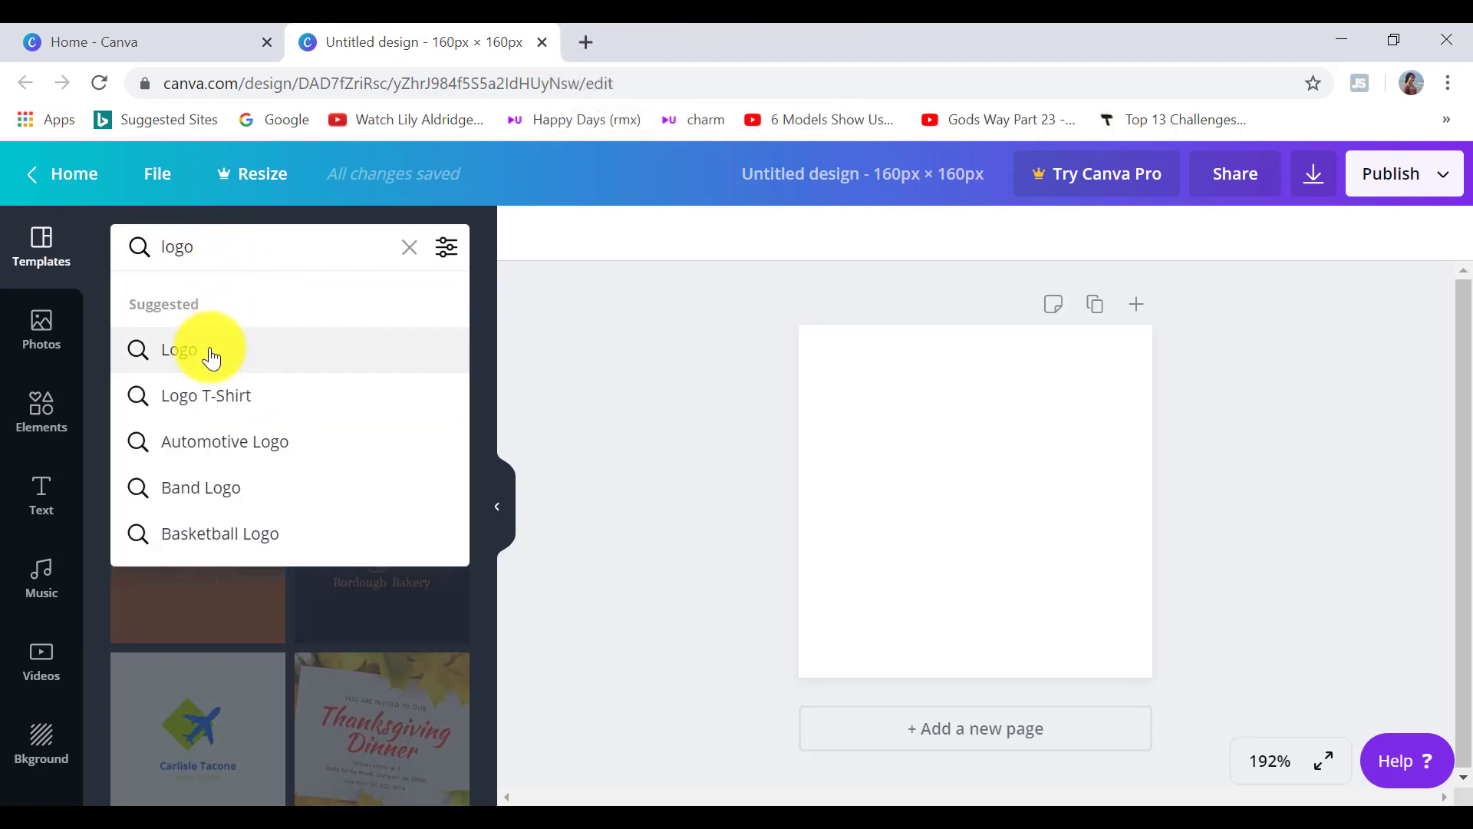
click(211, 354)
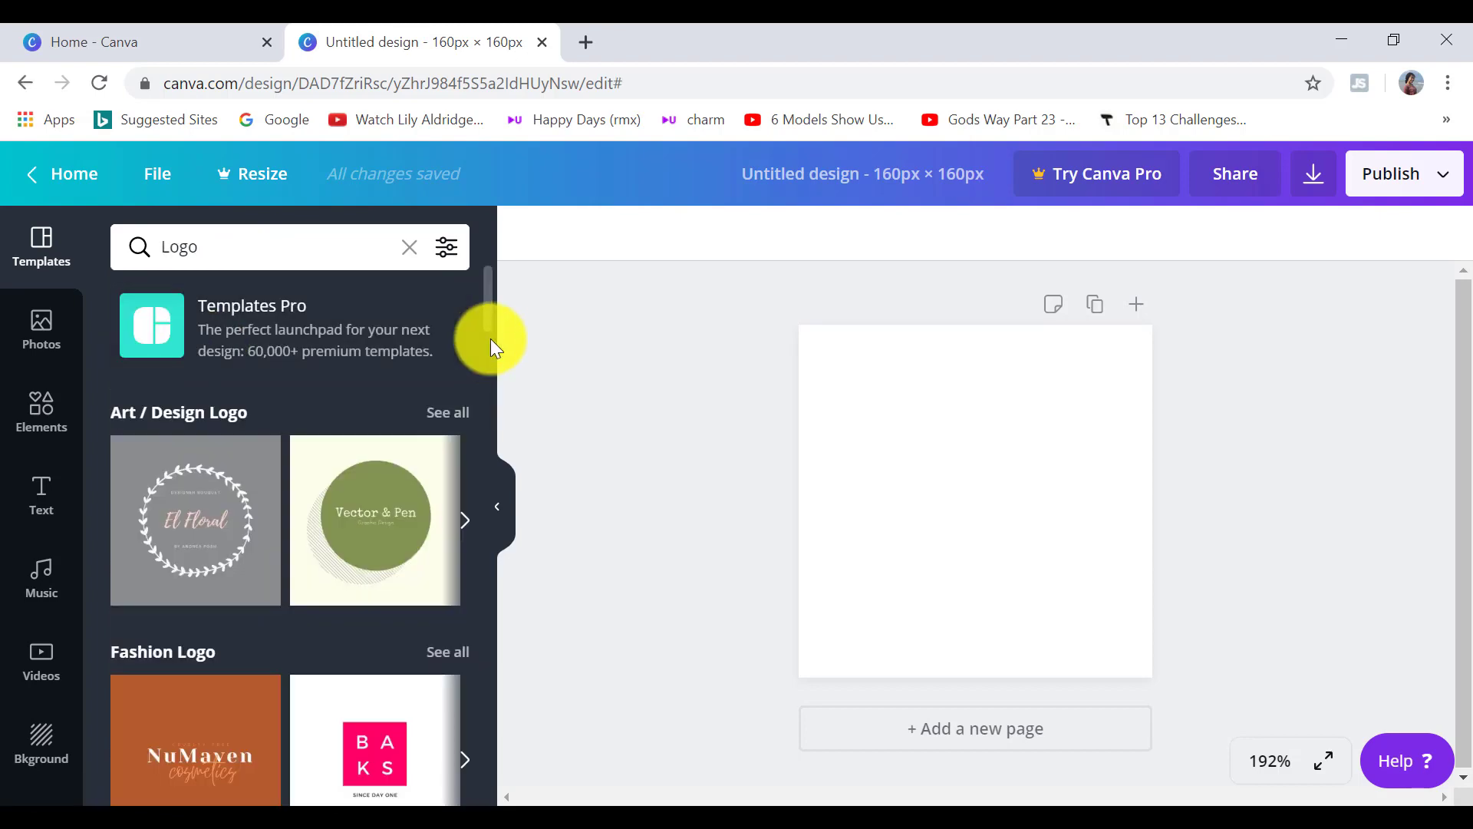
drag(491, 316, 488, 458)
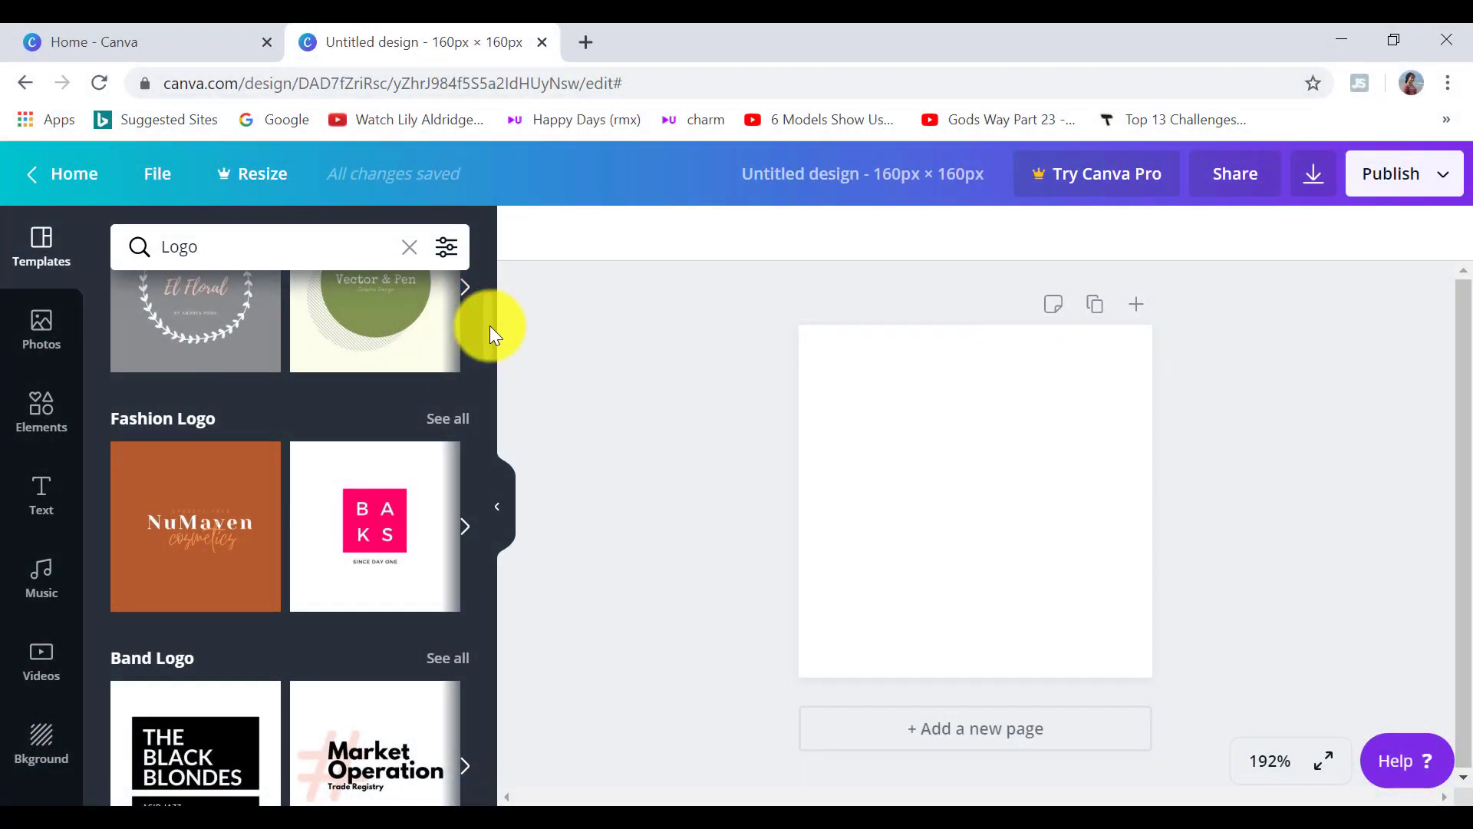
drag(489, 325, 485, 449)
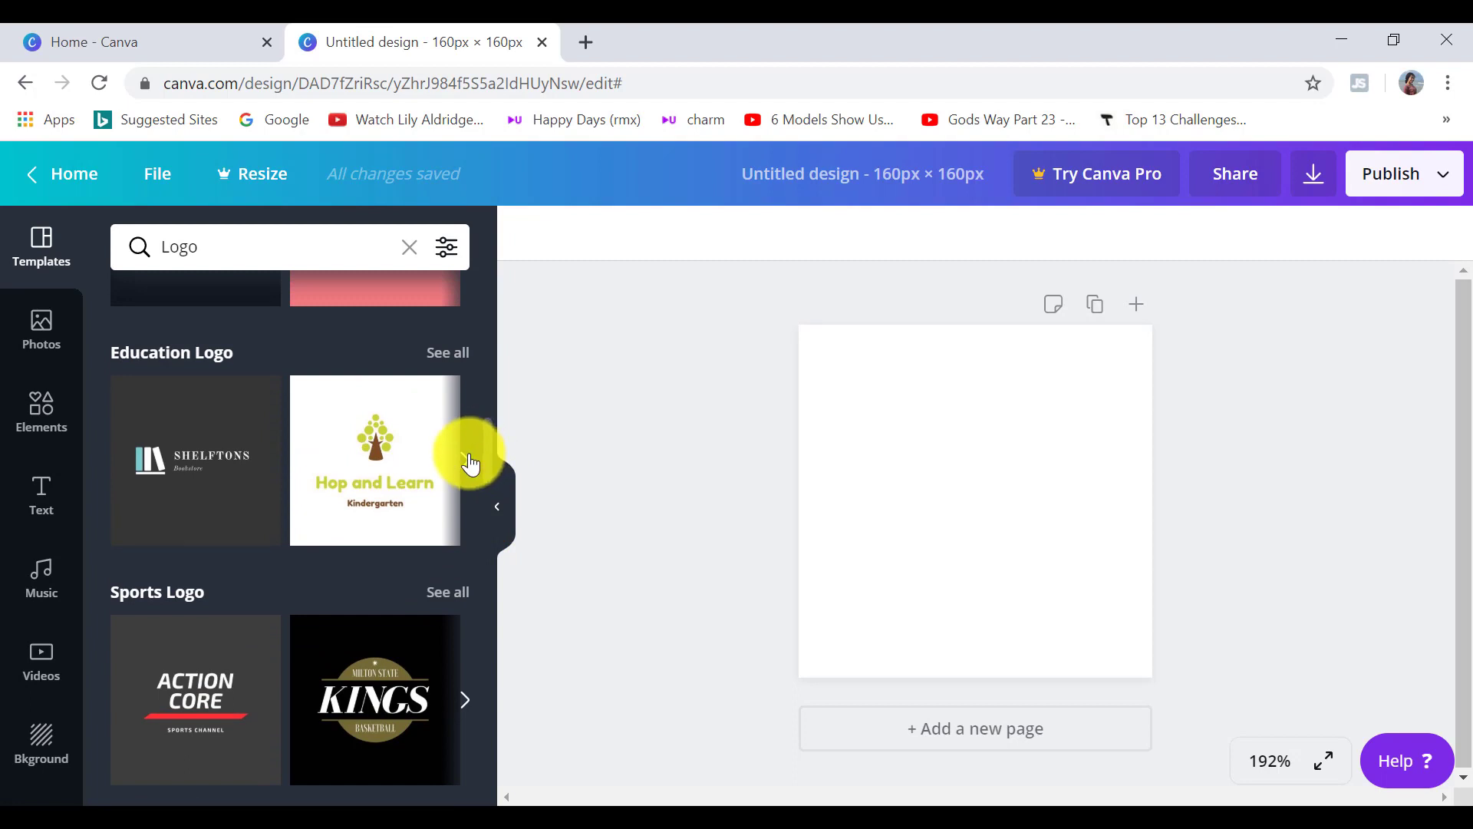
click(471, 465)
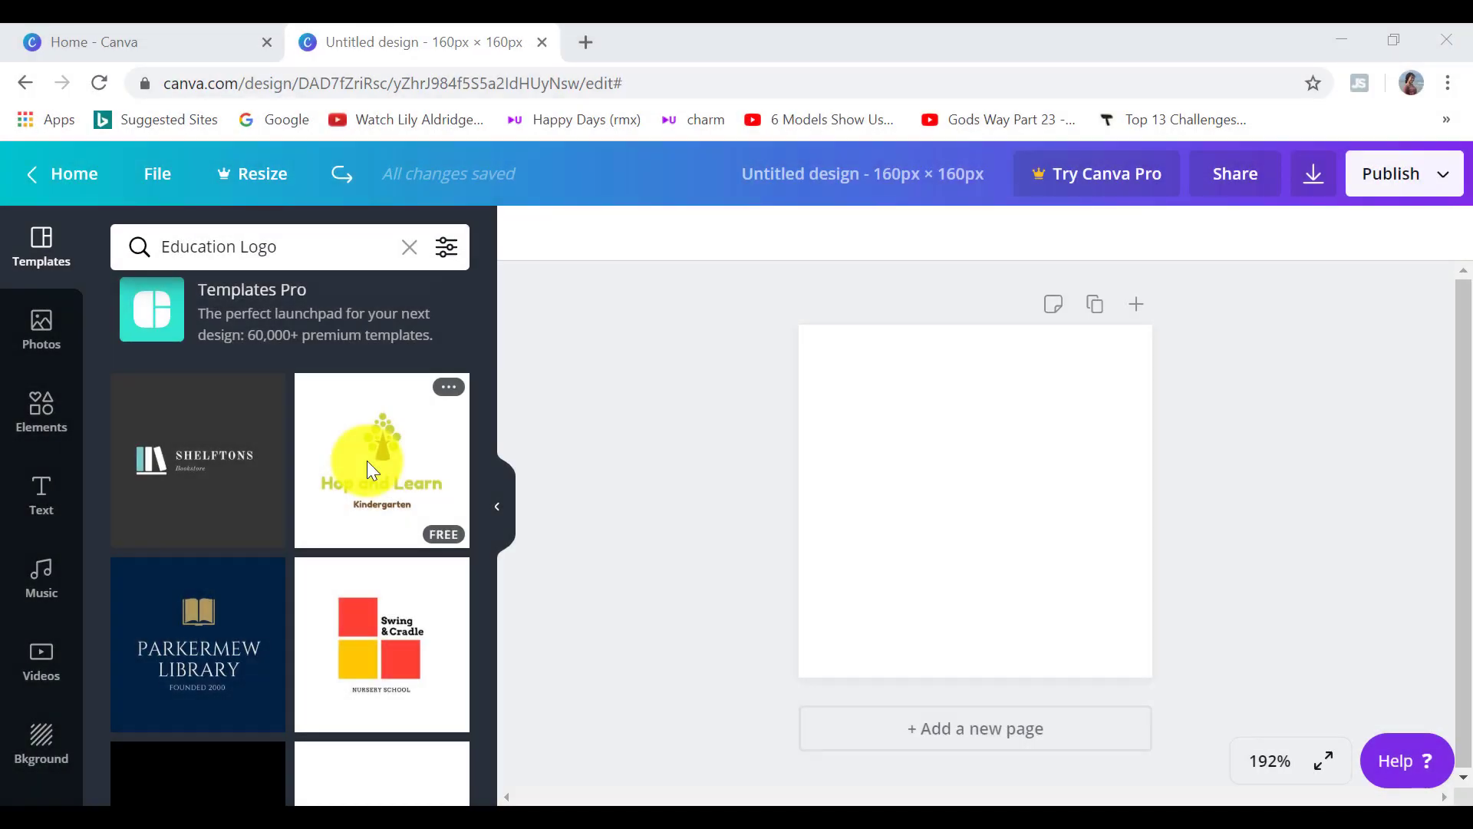
click(367, 461)
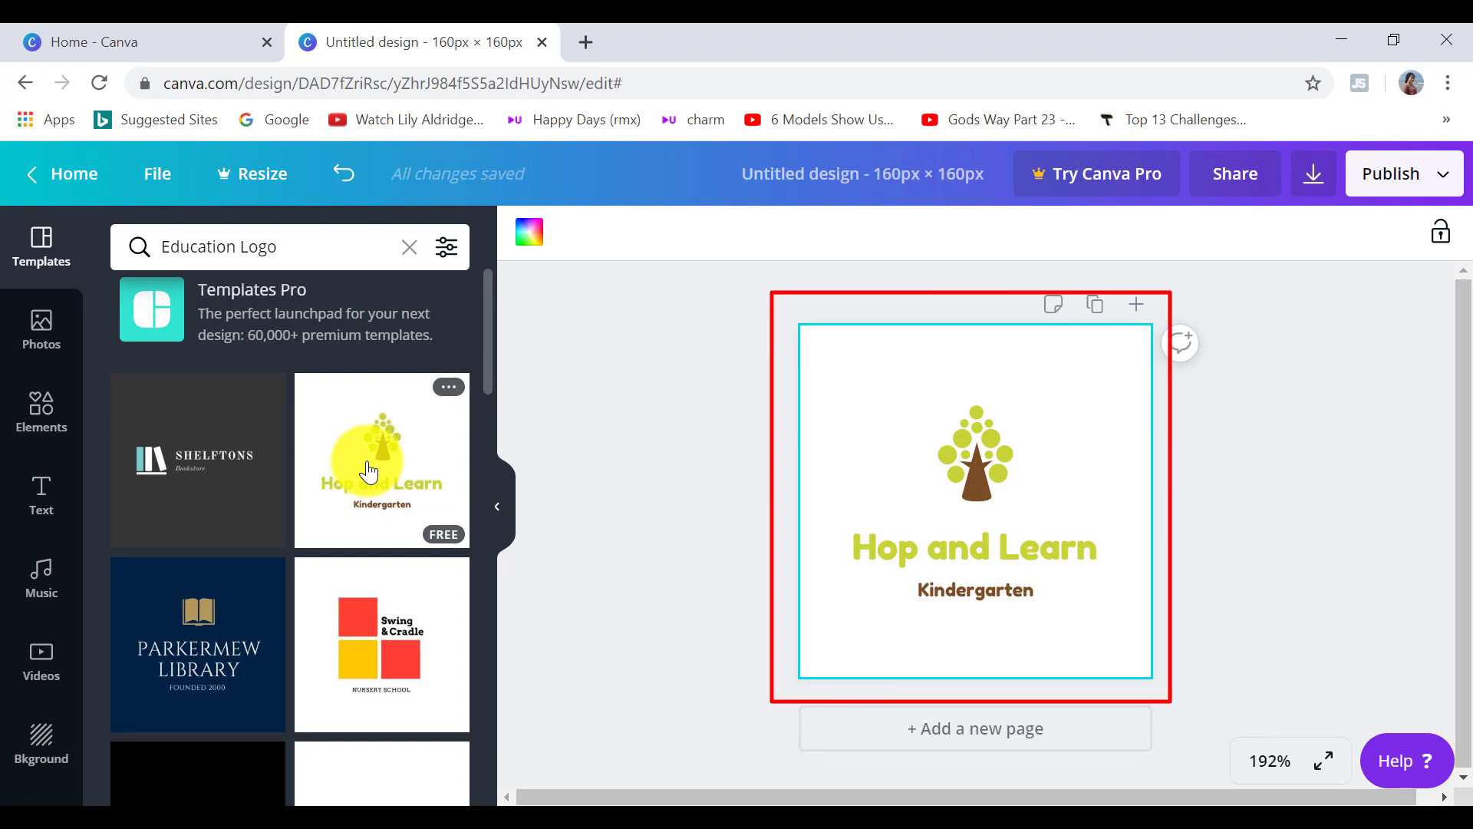
Step: Delete the tree graphic from the logo and search the elements for "natural"
click(988, 462)
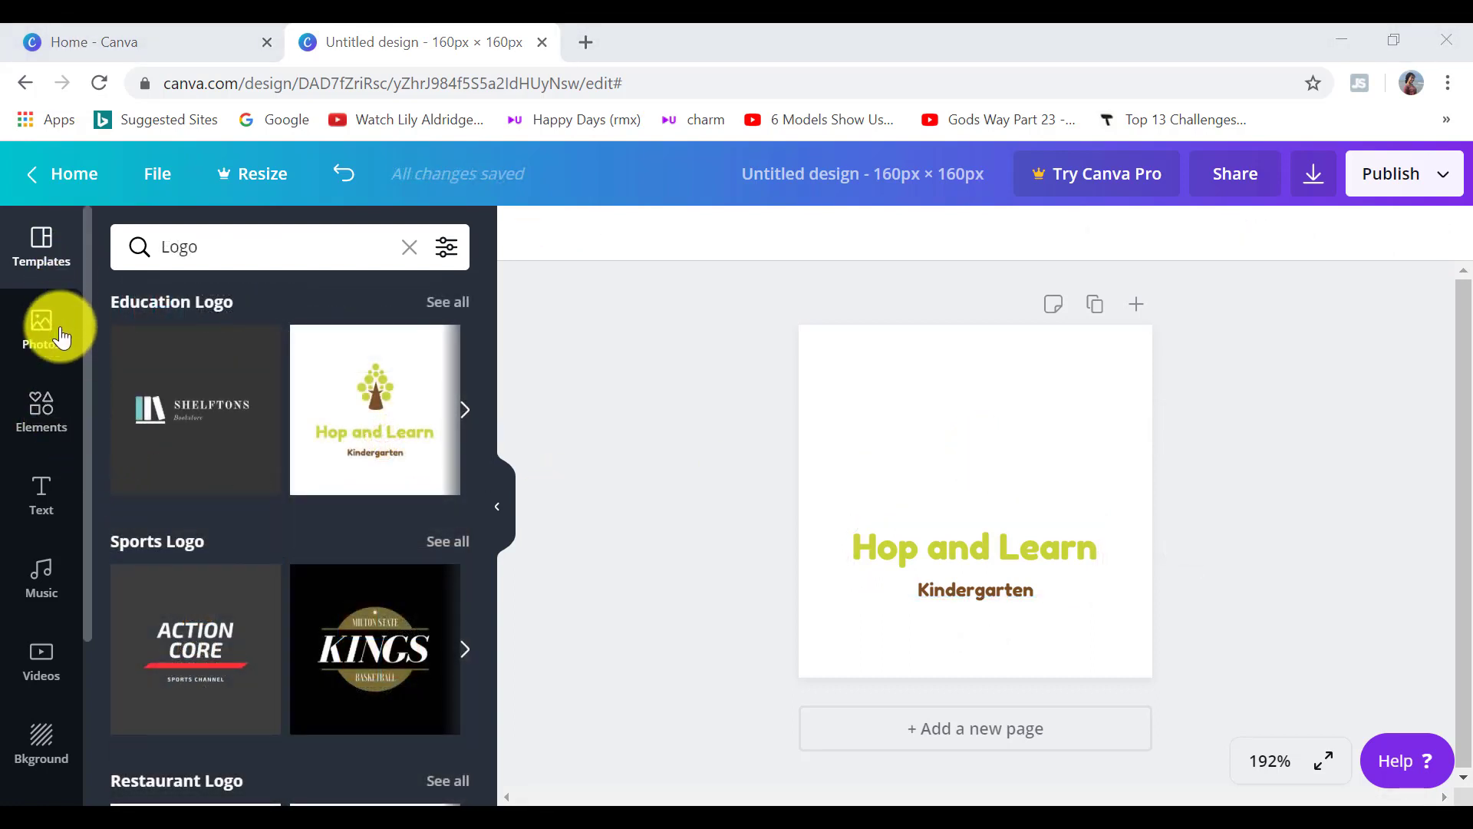
click(59, 419)
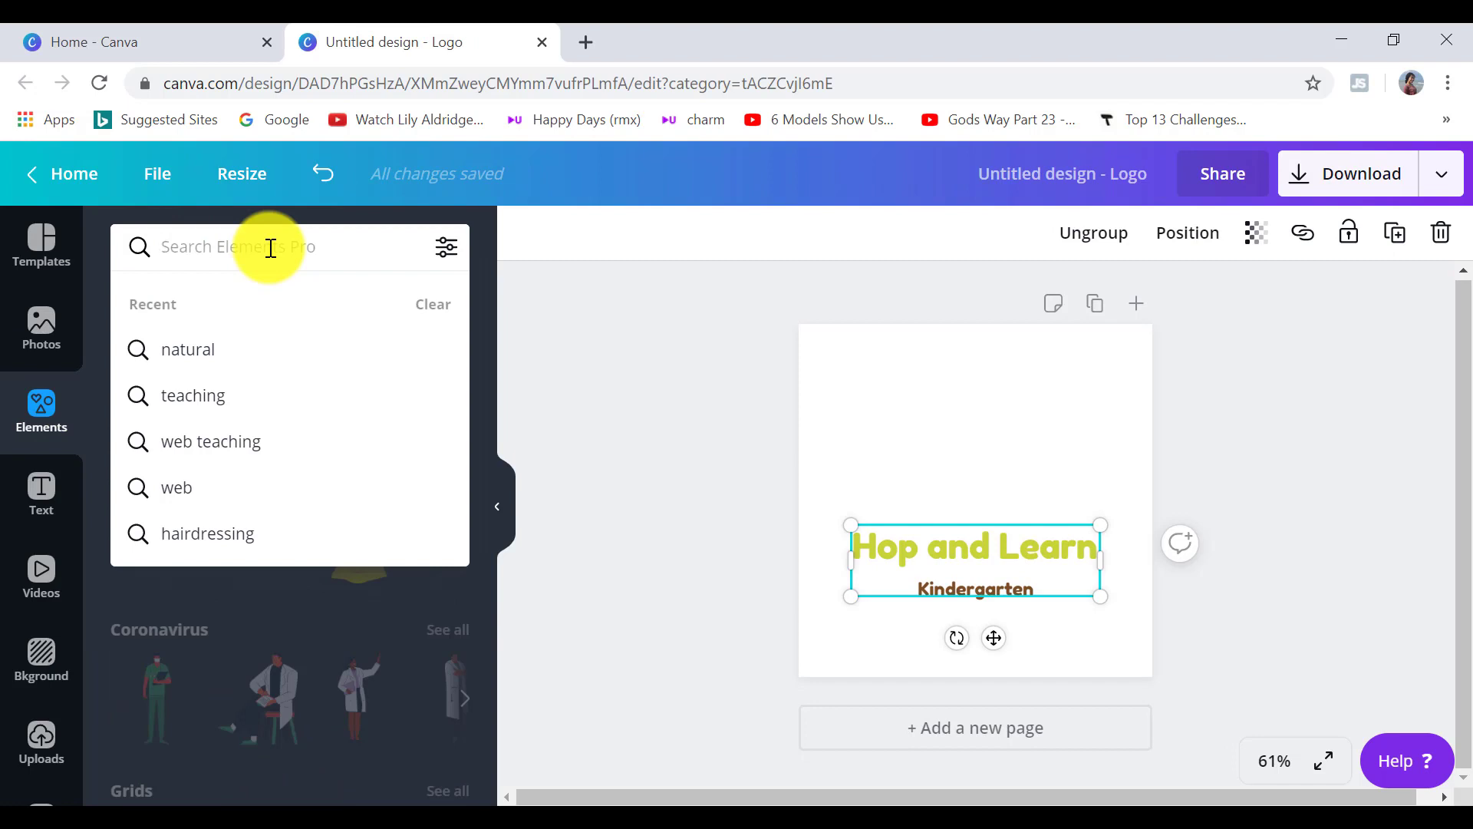
text(natural)
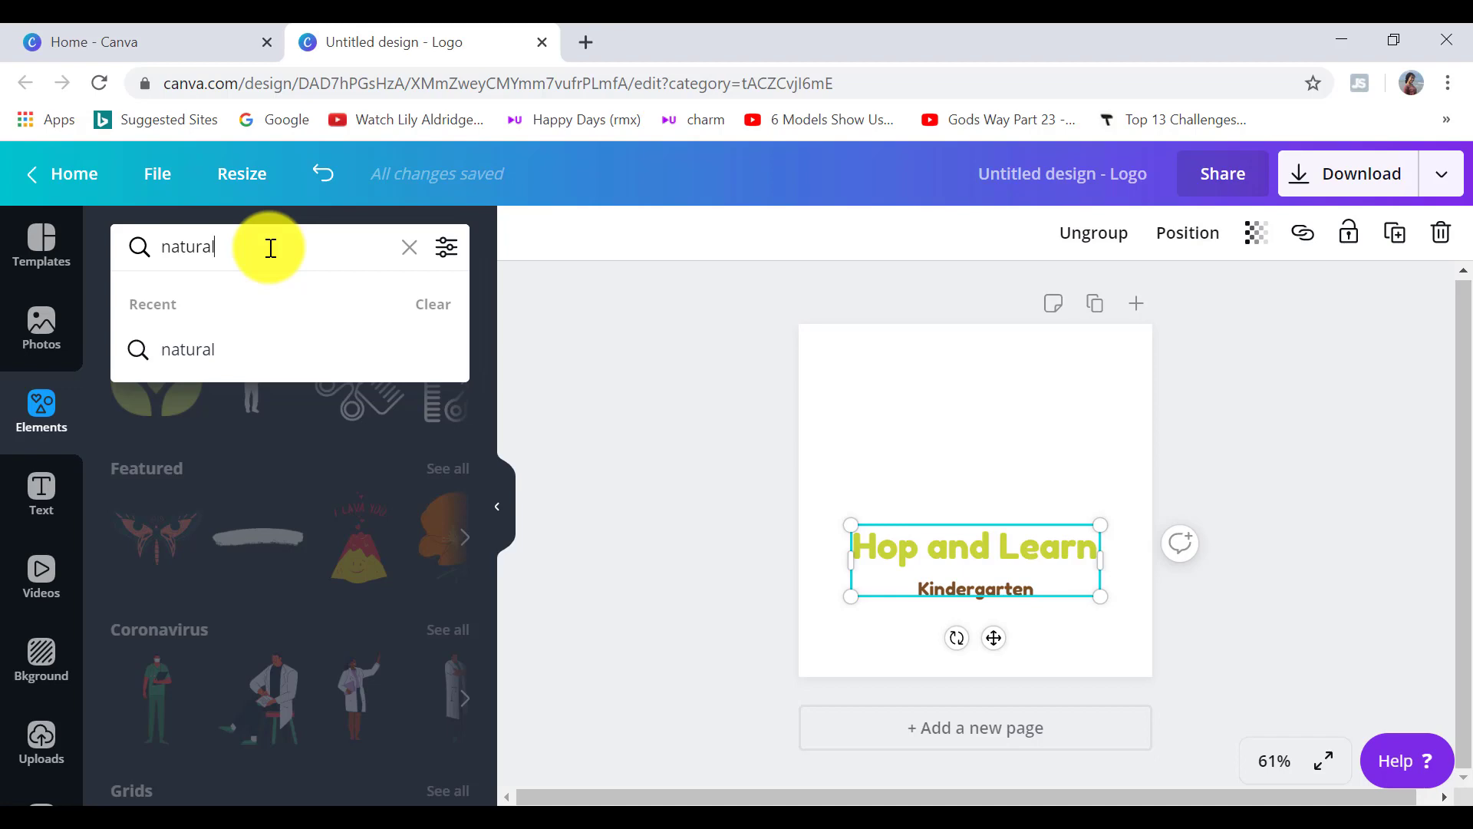
key(Return)
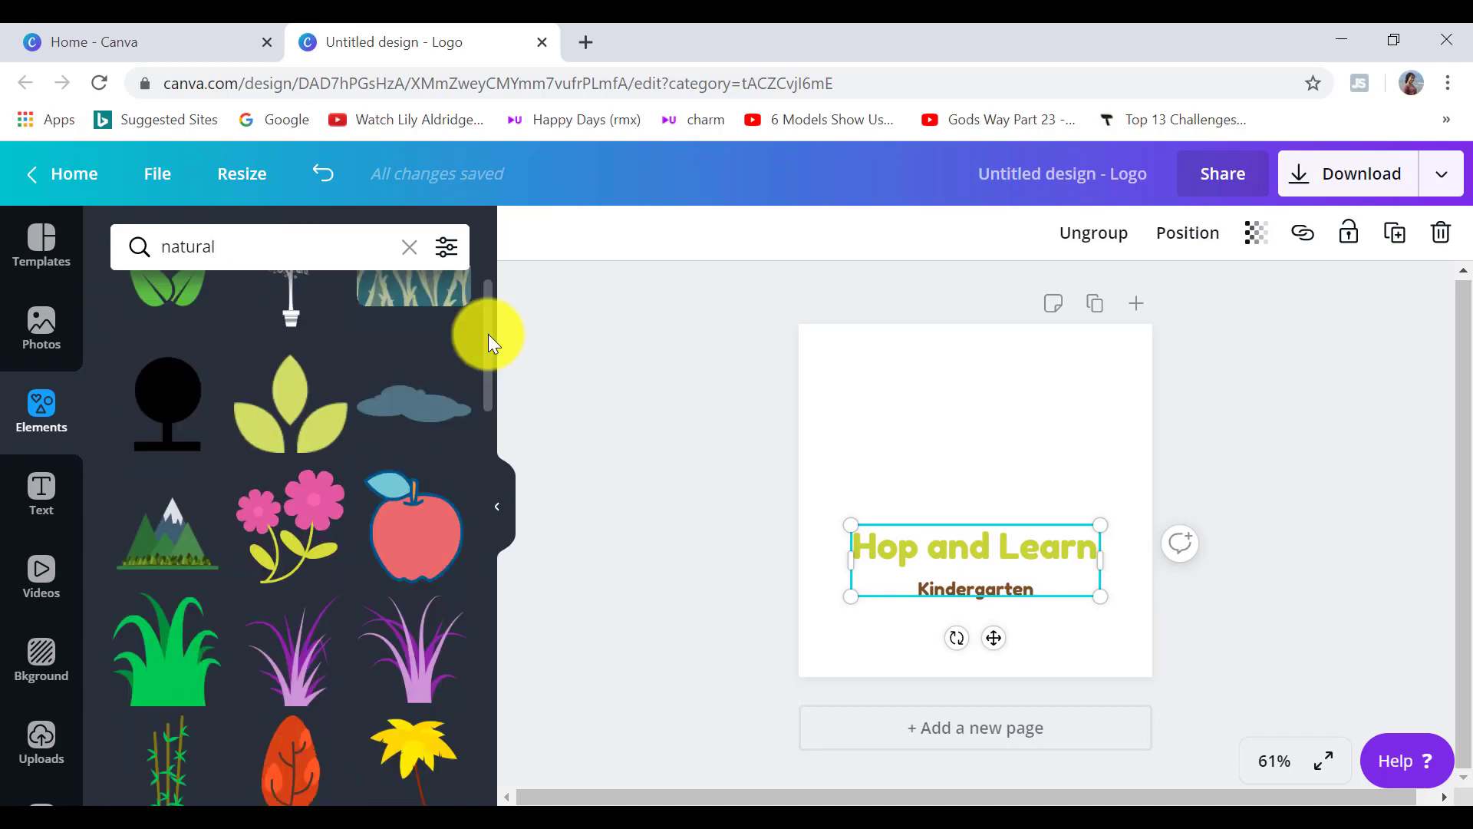
Step: Add the light green three-leaf graphic and shrink it to fit centred just above the Hop and Learn heading
drag(488, 334, 477, 387)
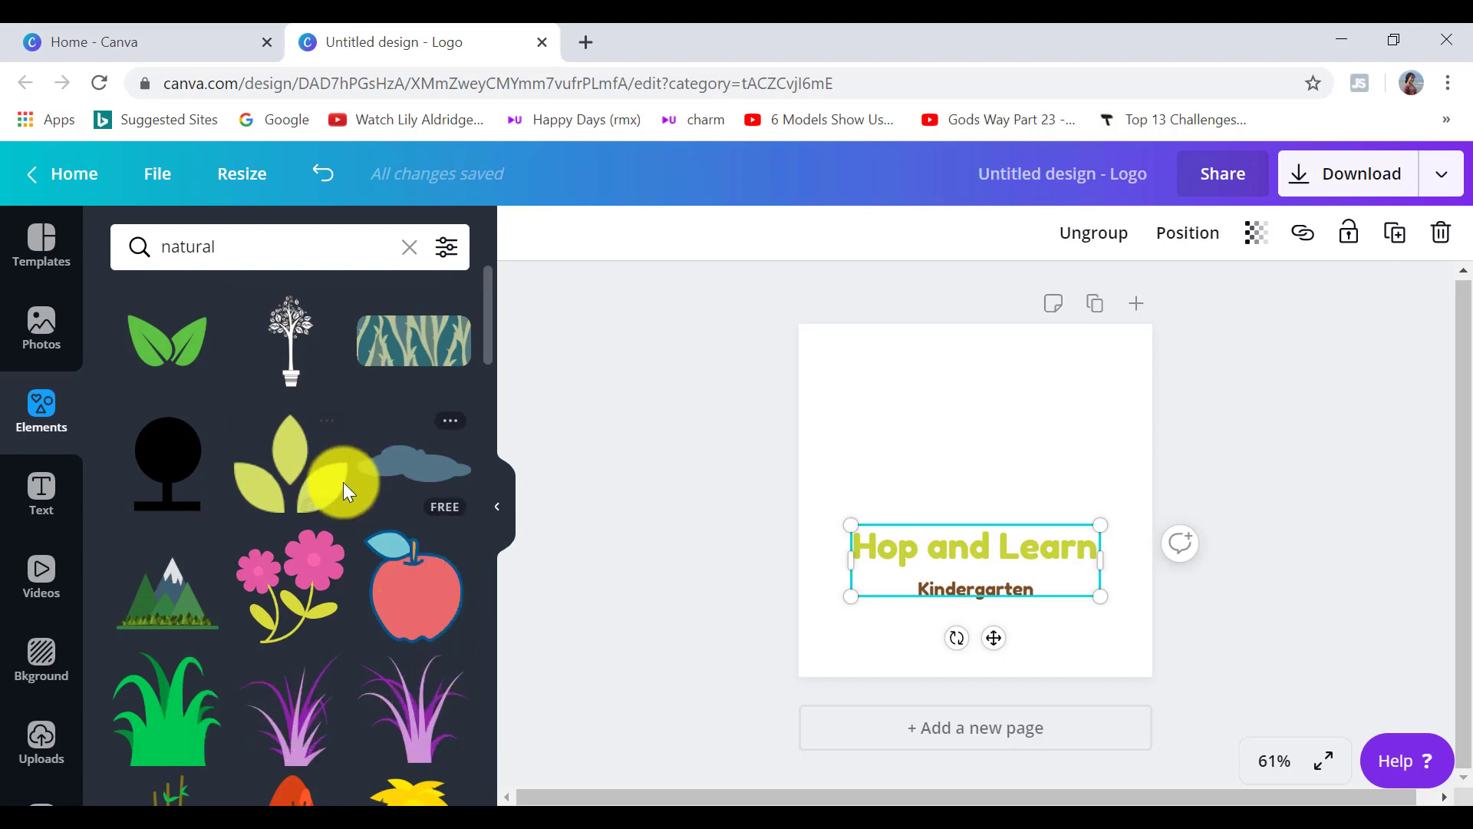
click(294, 480)
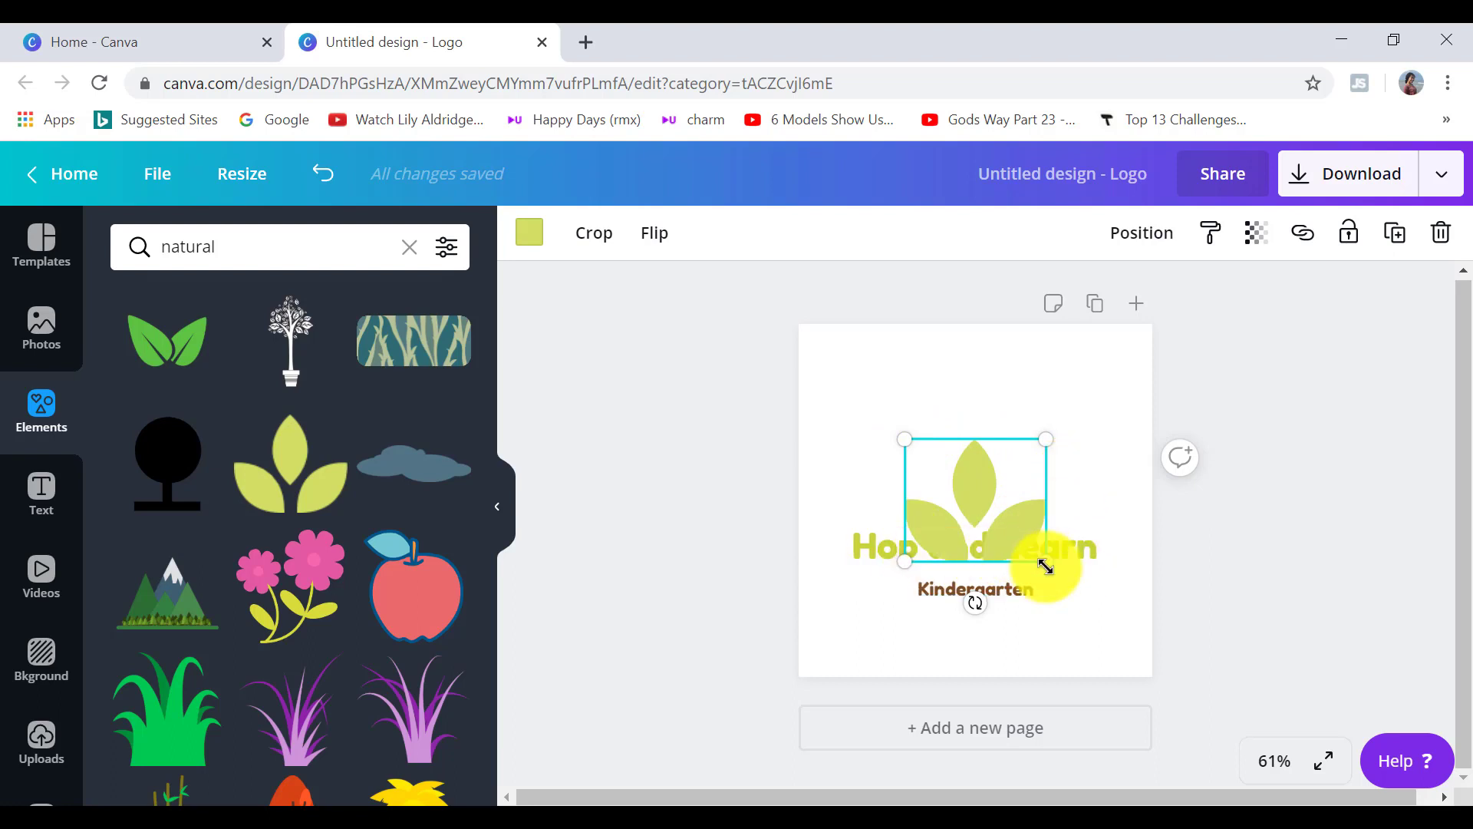
drag(1043, 565, 980, 495)
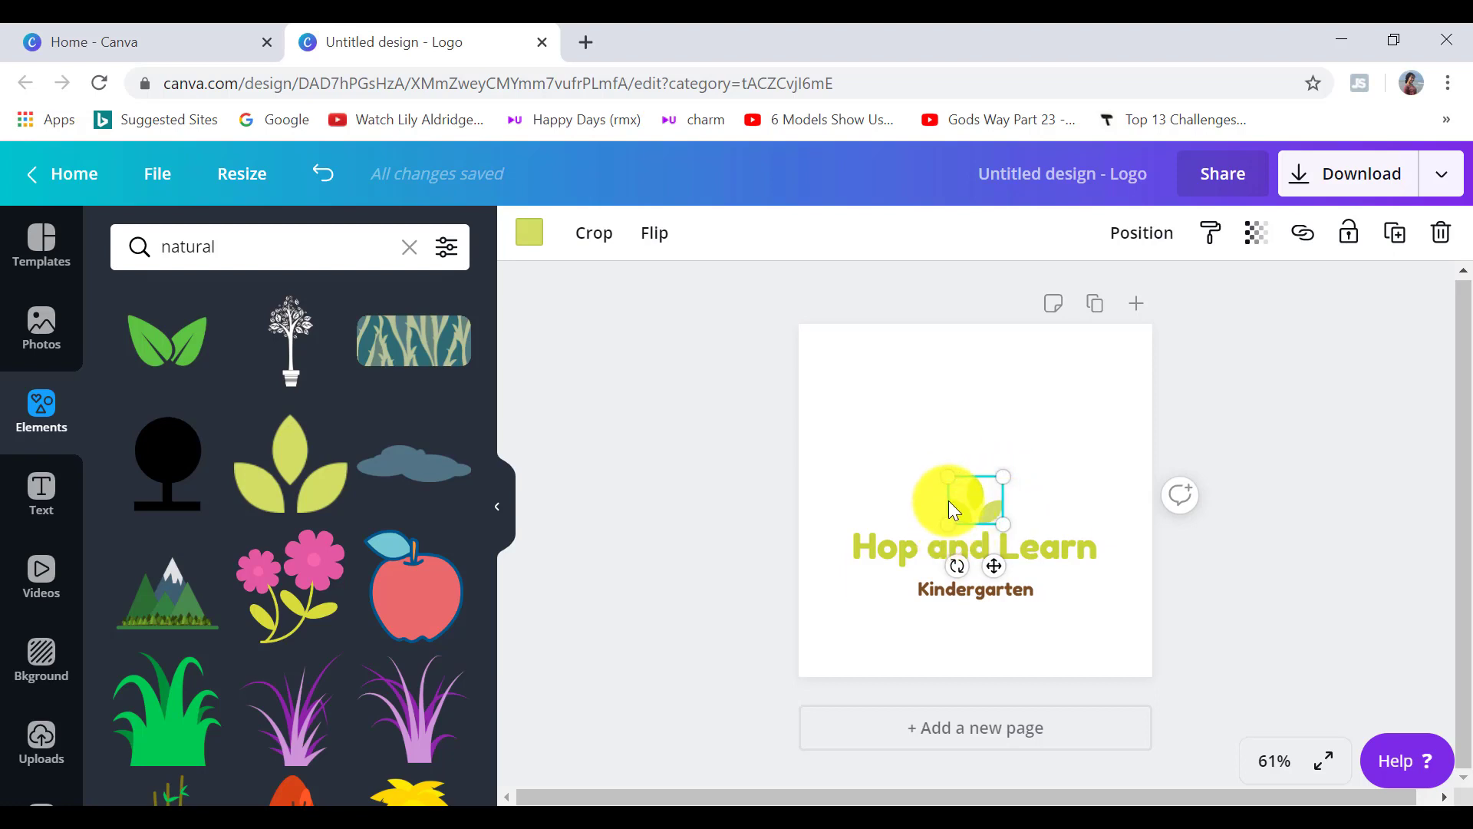
Step: Recolour the three-leaf graphic with a custom dark golden-brown colour
click(530, 244)
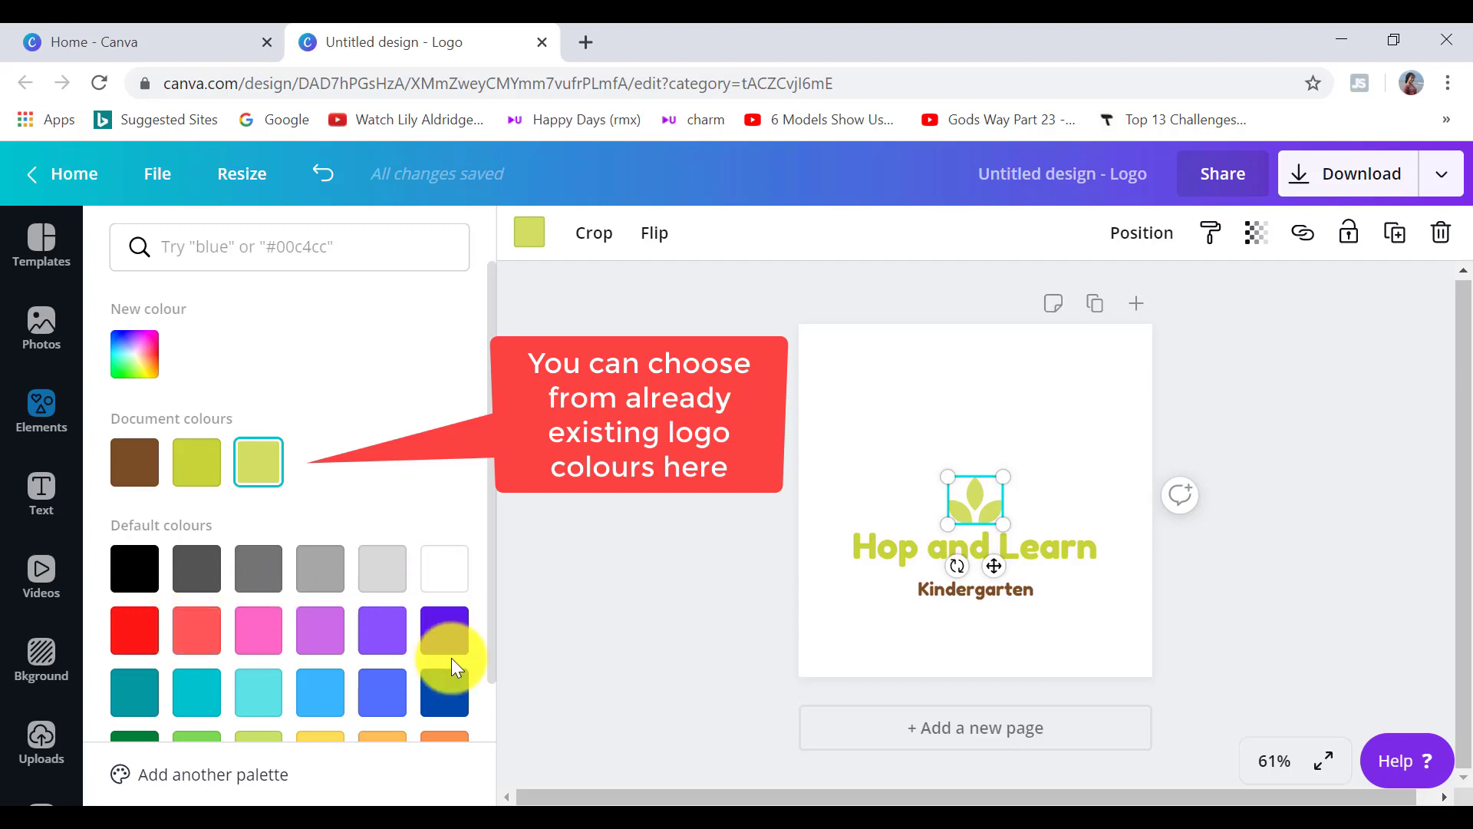
click(138, 366)
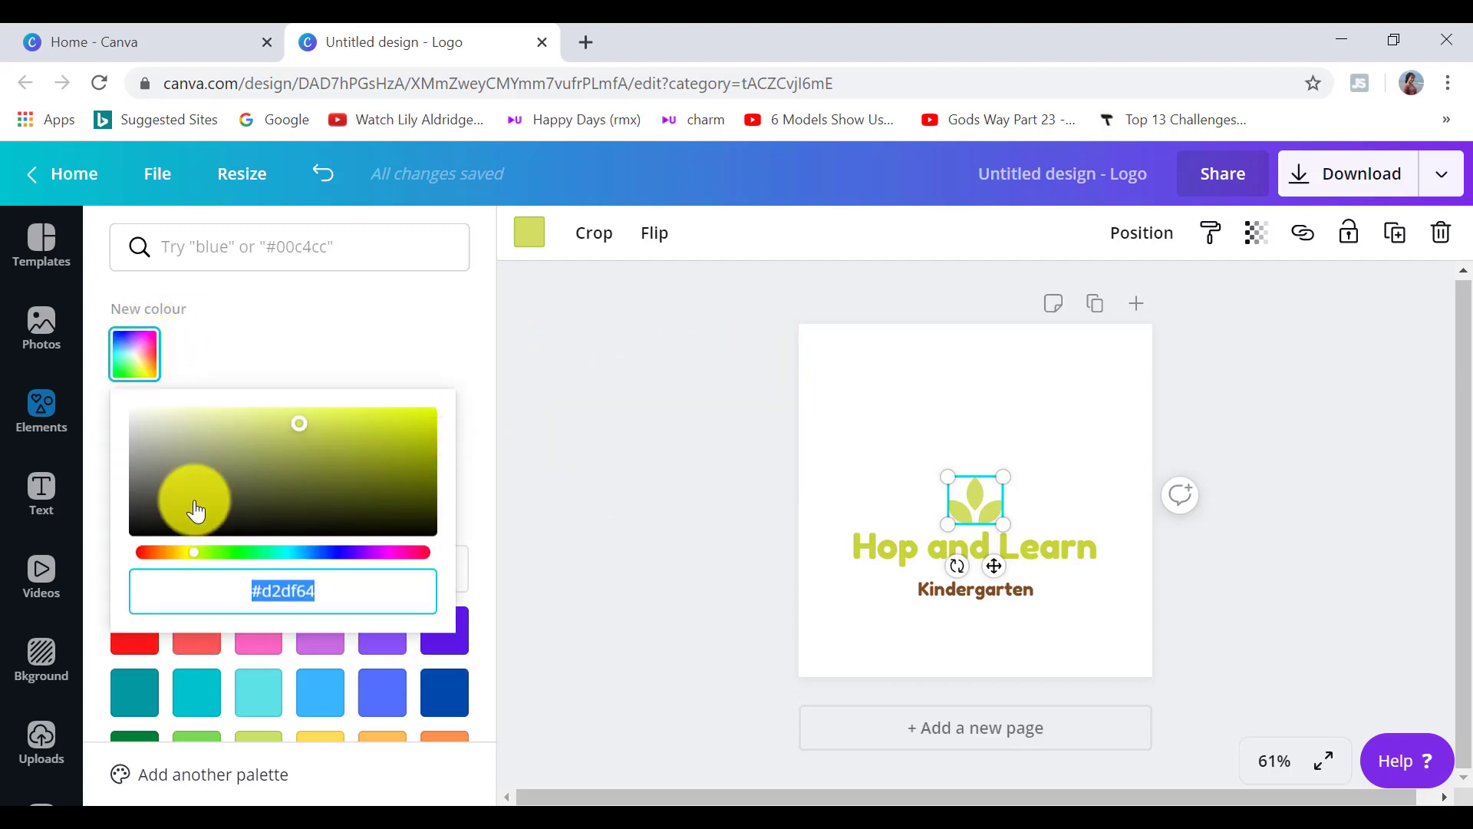
click(178, 553)
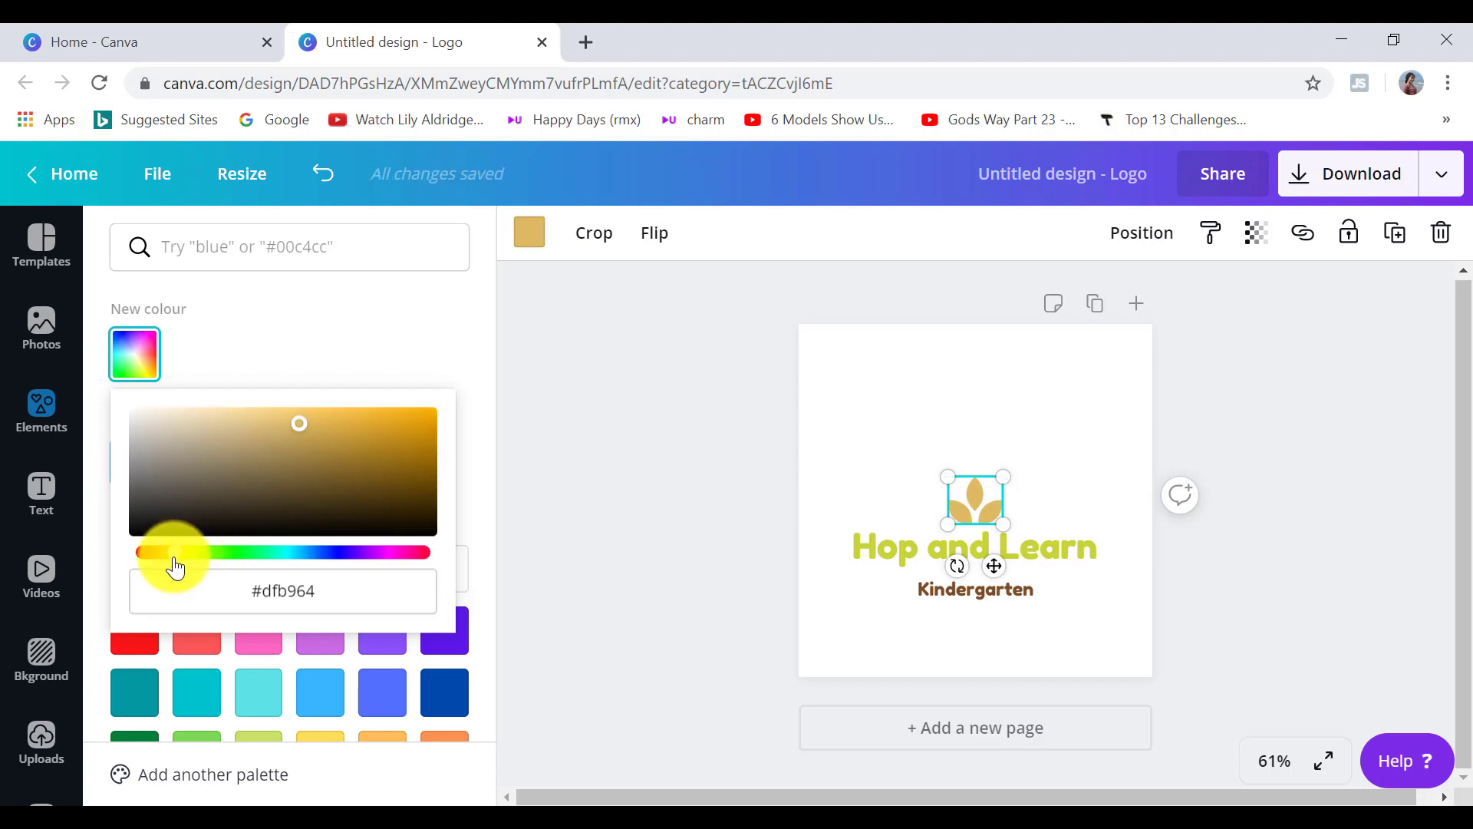
drag(299, 424, 425, 464)
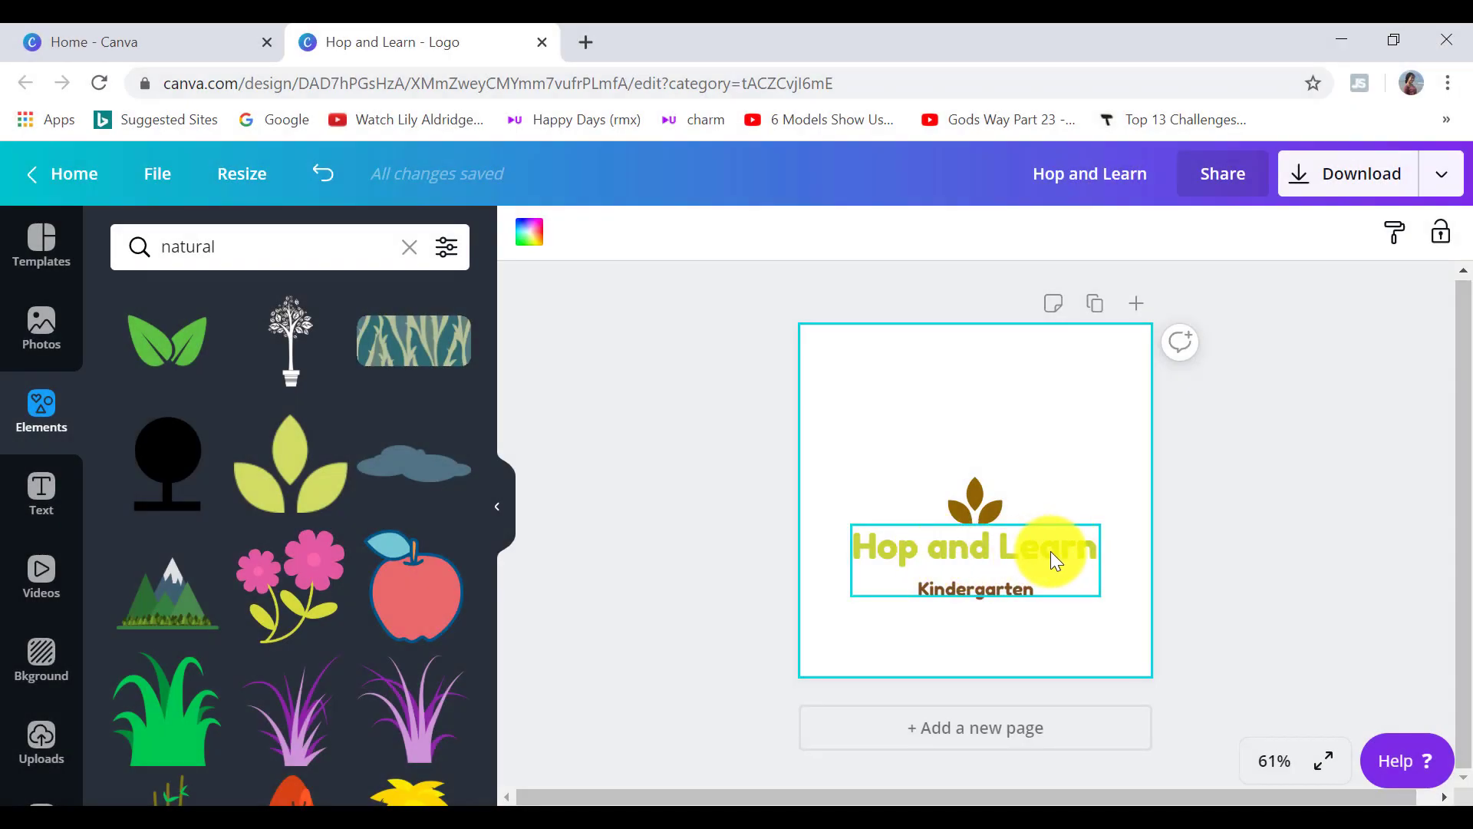
Step: Replace the heading text "Hop and Learn" with "naturalvita"
click(1093, 547)
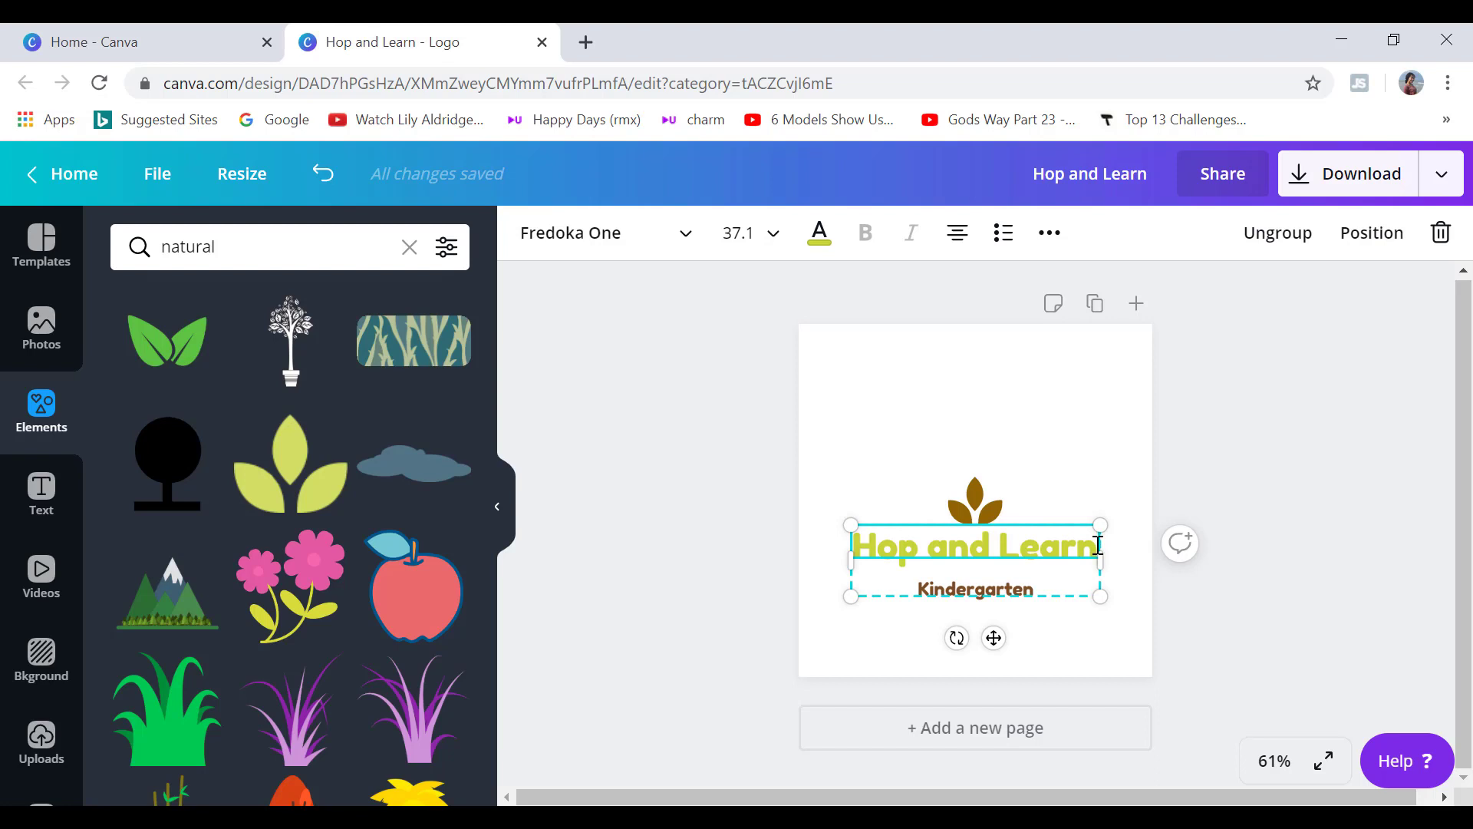
click(1098, 545)
key(BackSpace)
key(BackSpace)
key(BackSpace)
key(BackSpace)
key(BackSpace)
key(BackSpace)
key(BackSpace)
key(BackSpace)
key(BackSpace)
key(BackSpace)
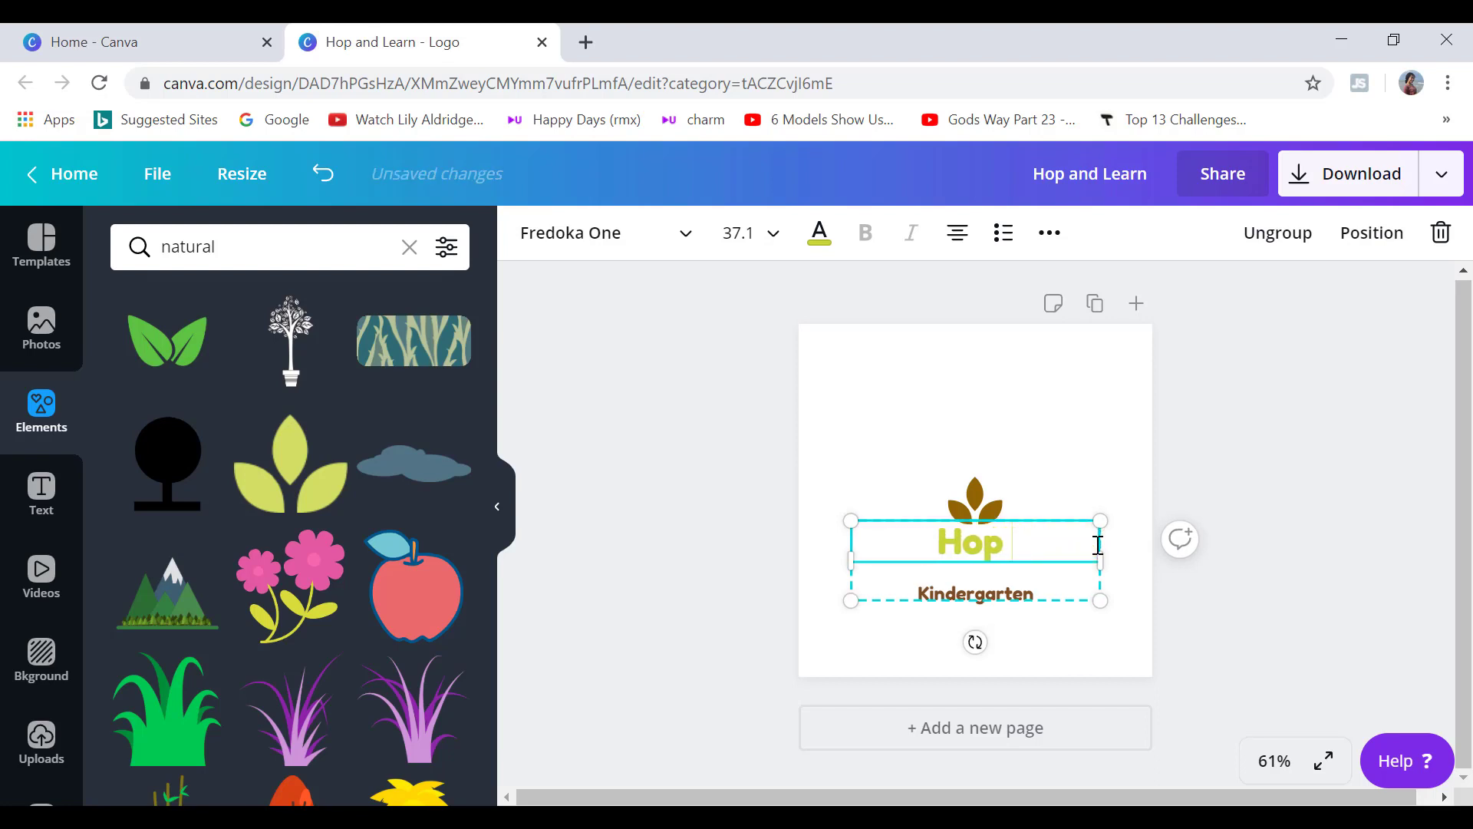
key(BackSpace)
key(BackSpace)
key(BackSpace)
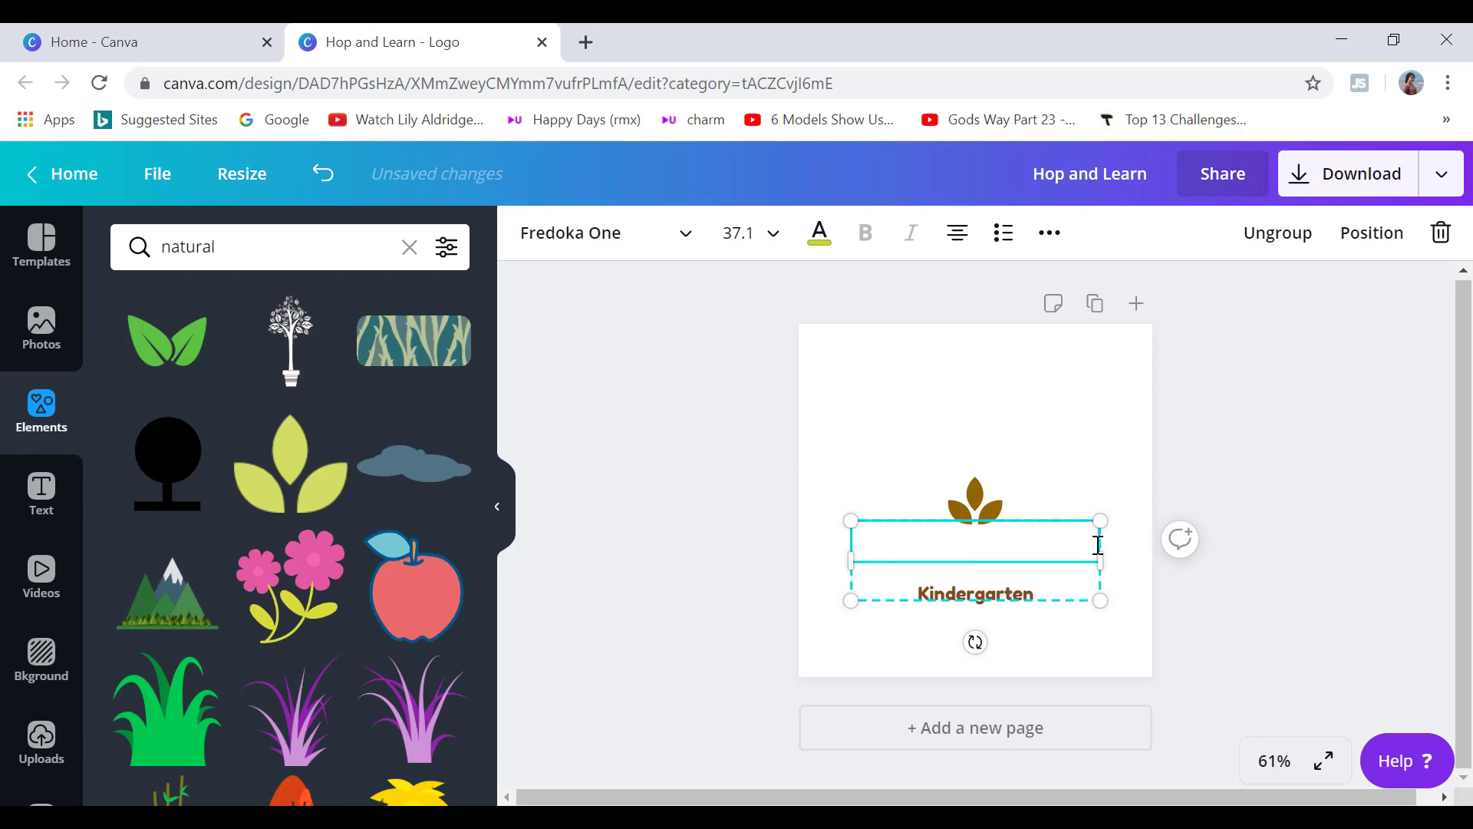
text(naturalvita)
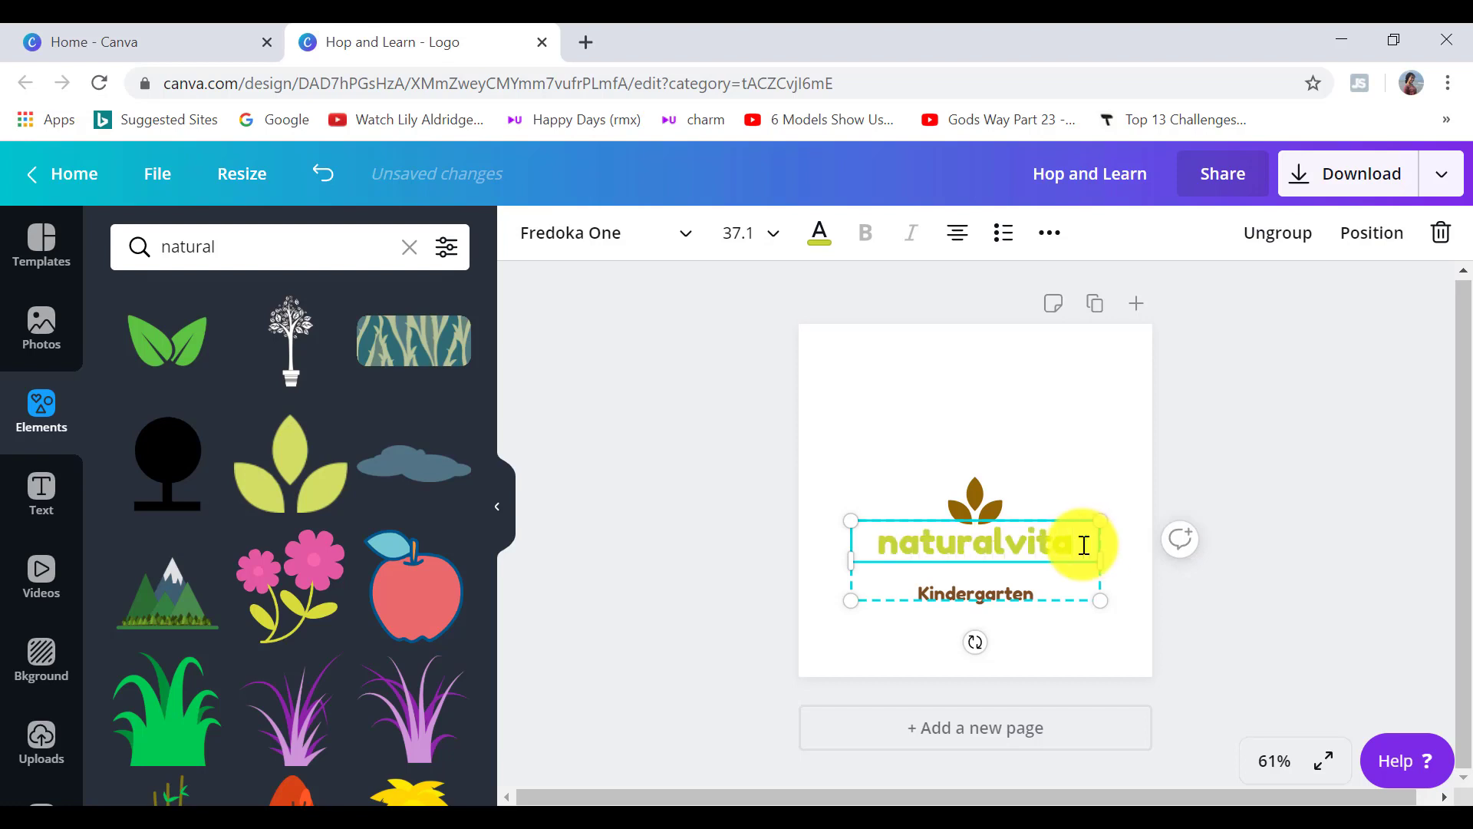
Step: Set the font size of the naturalvita heading to 40
click(753, 230)
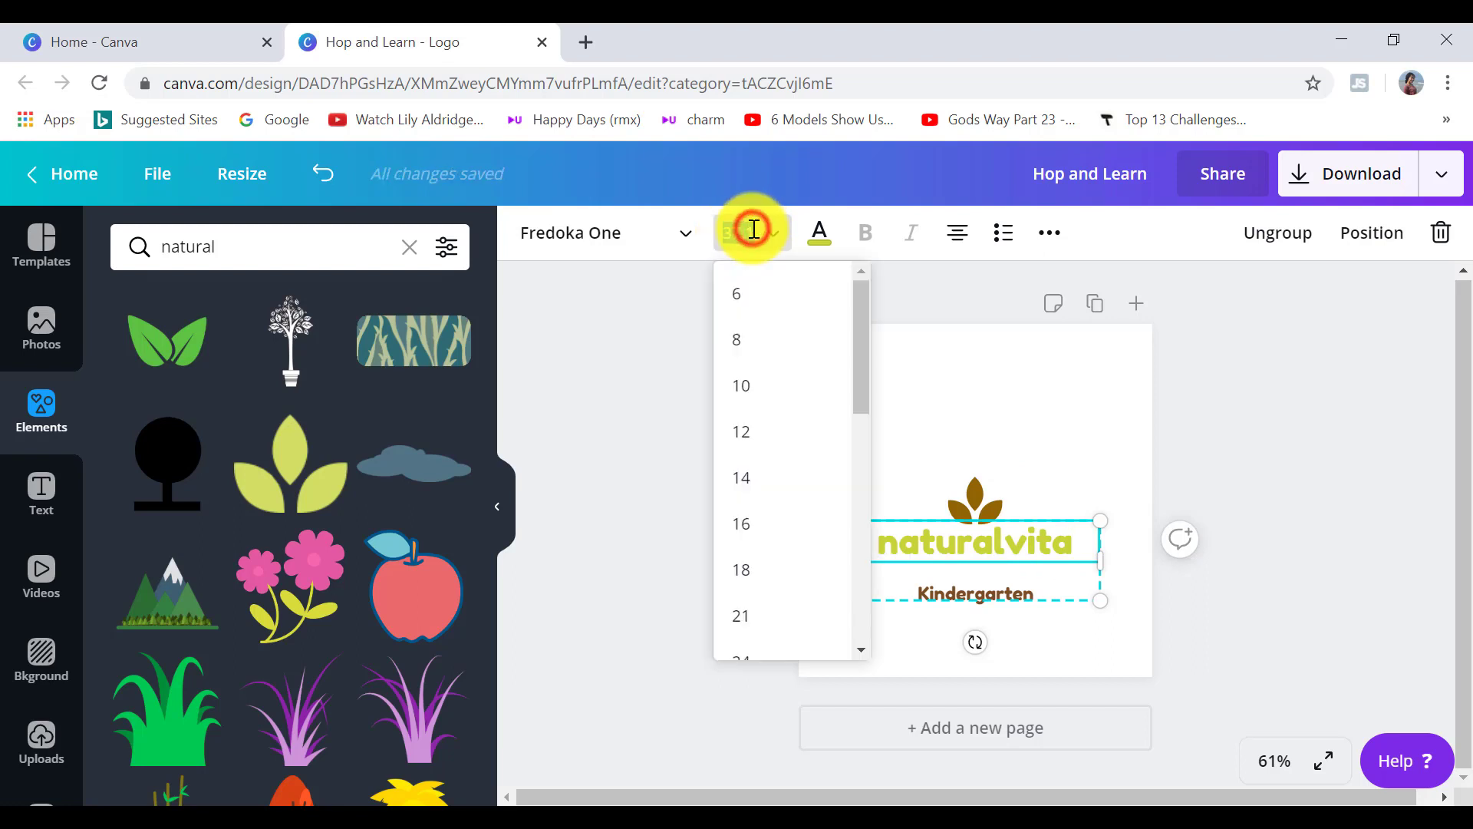
text(40)
key(Return)
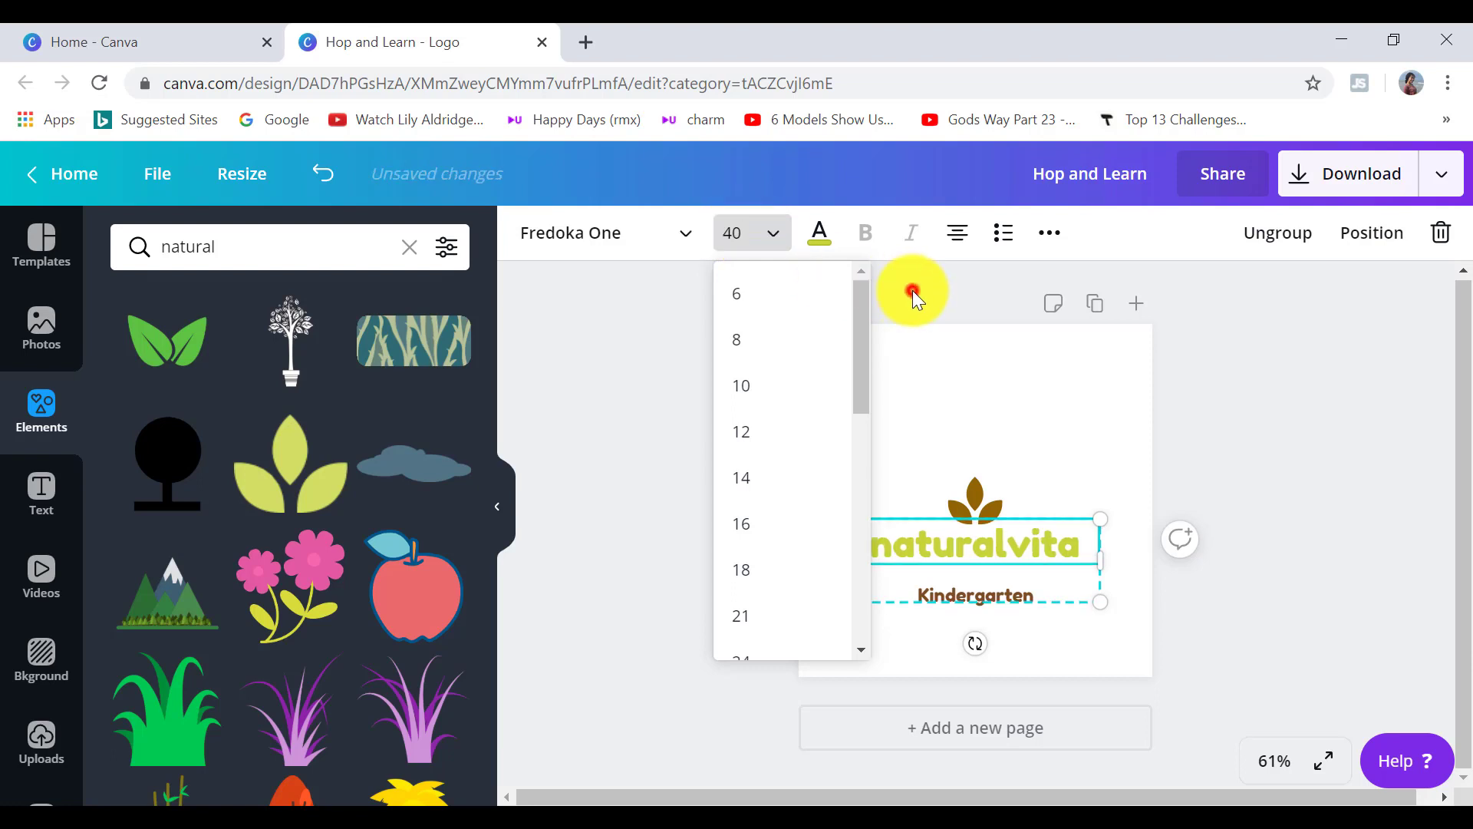
click(913, 290)
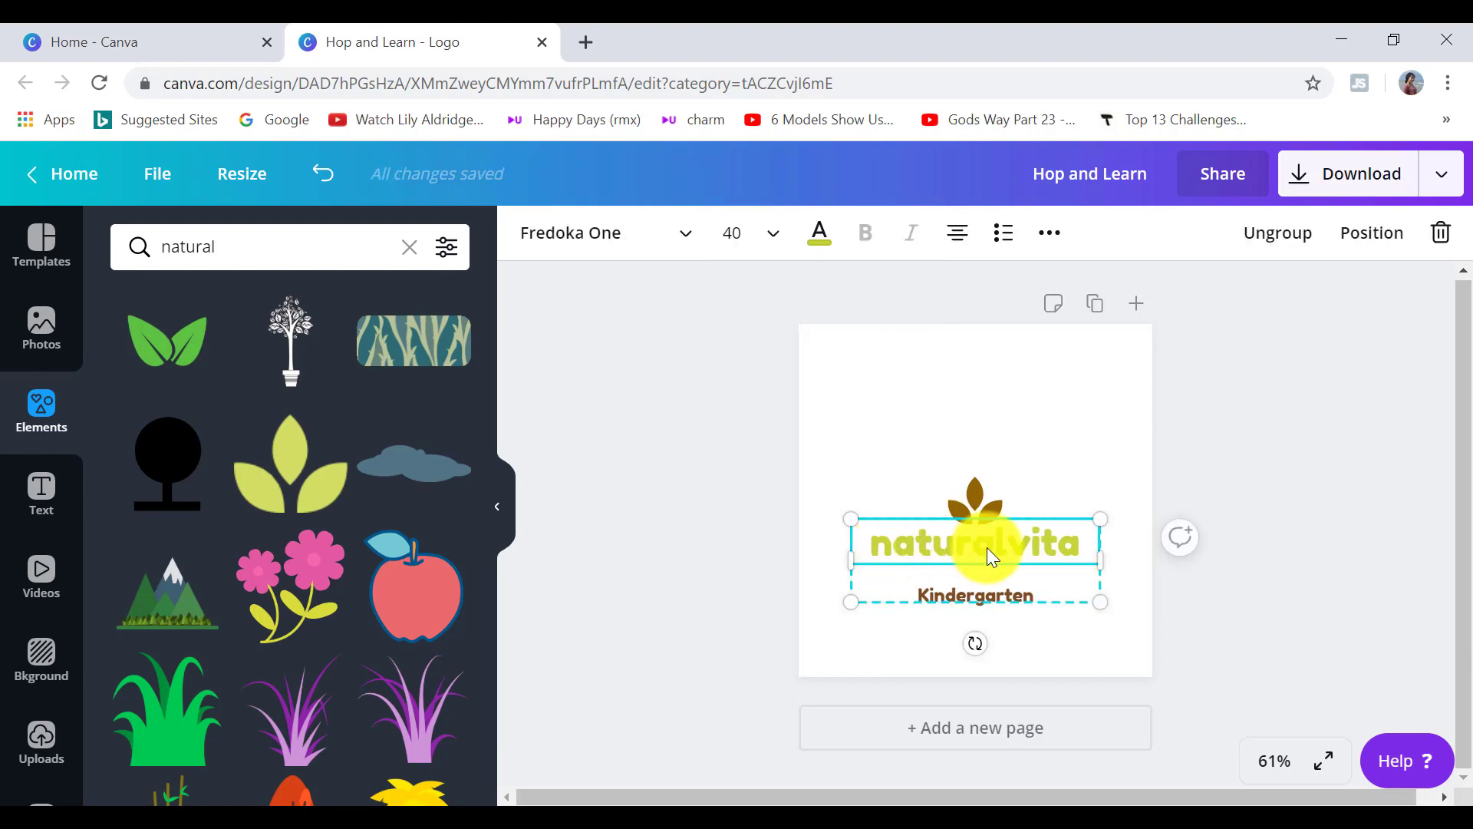
click(820, 234)
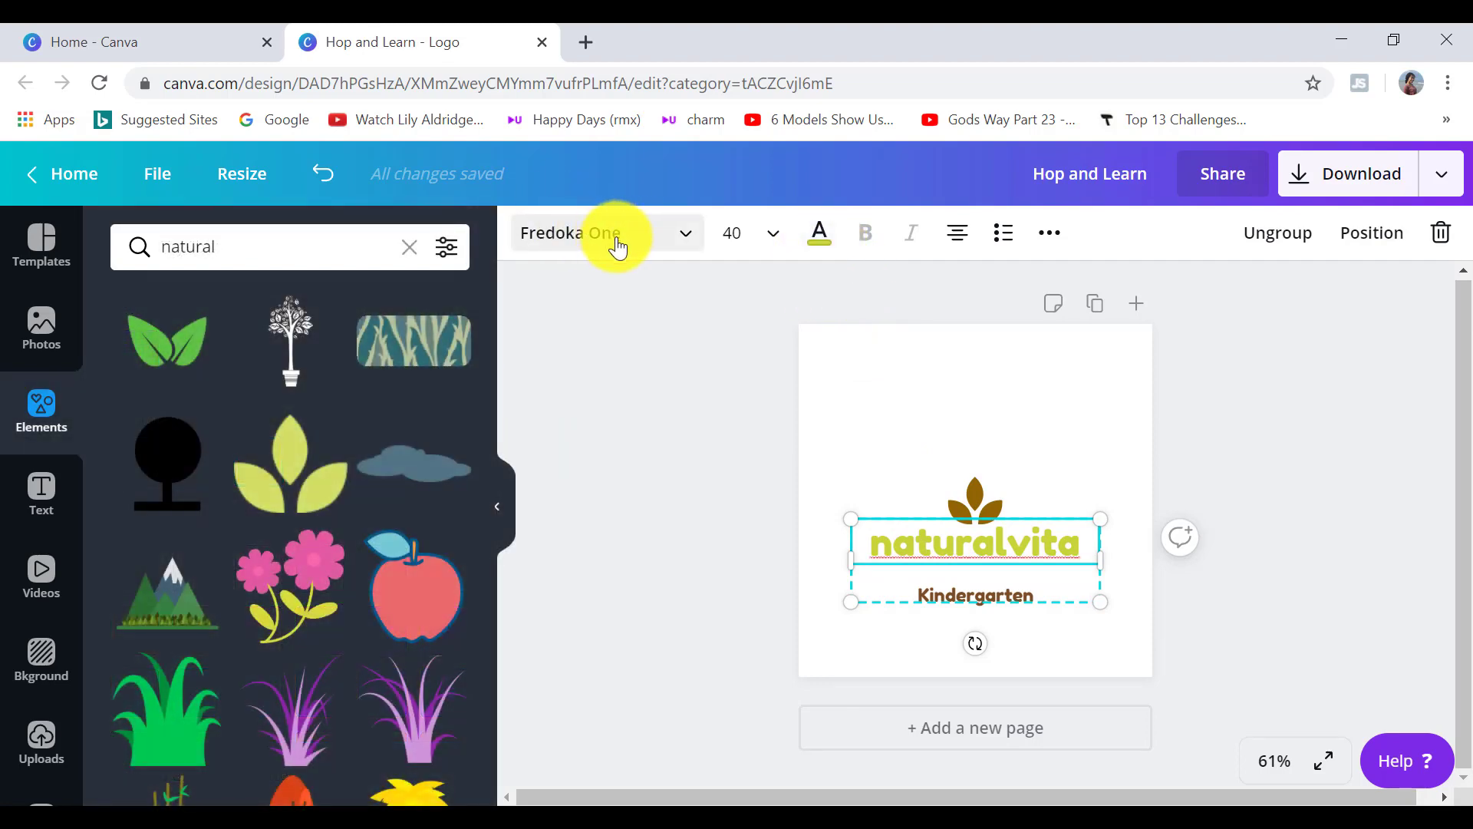
click(678, 247)
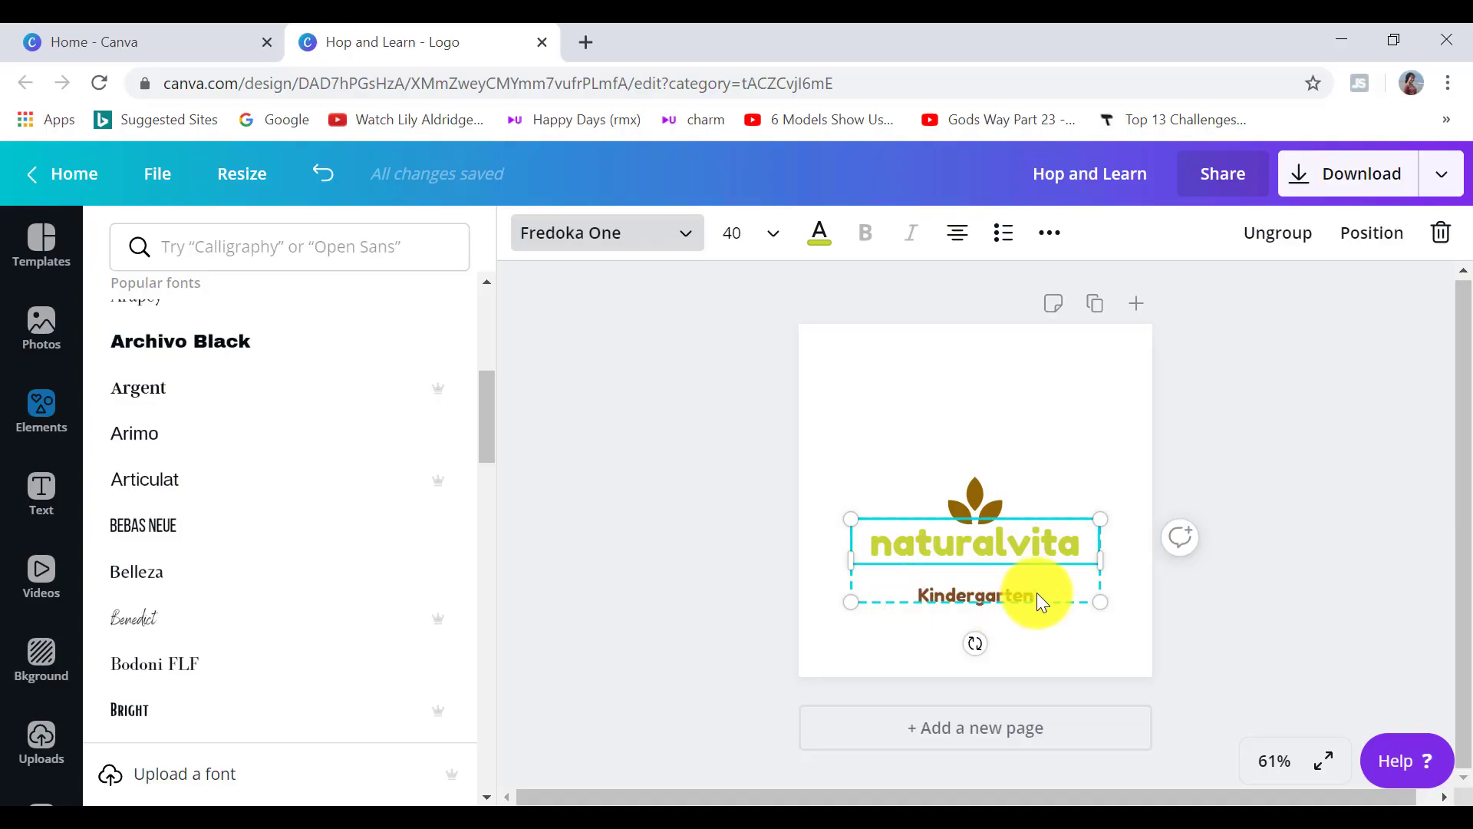
Step: Replace the tagline text "Kindergarten" below the naturalvita heading with "Experience. Learn. Serve"
click(1037, 592)
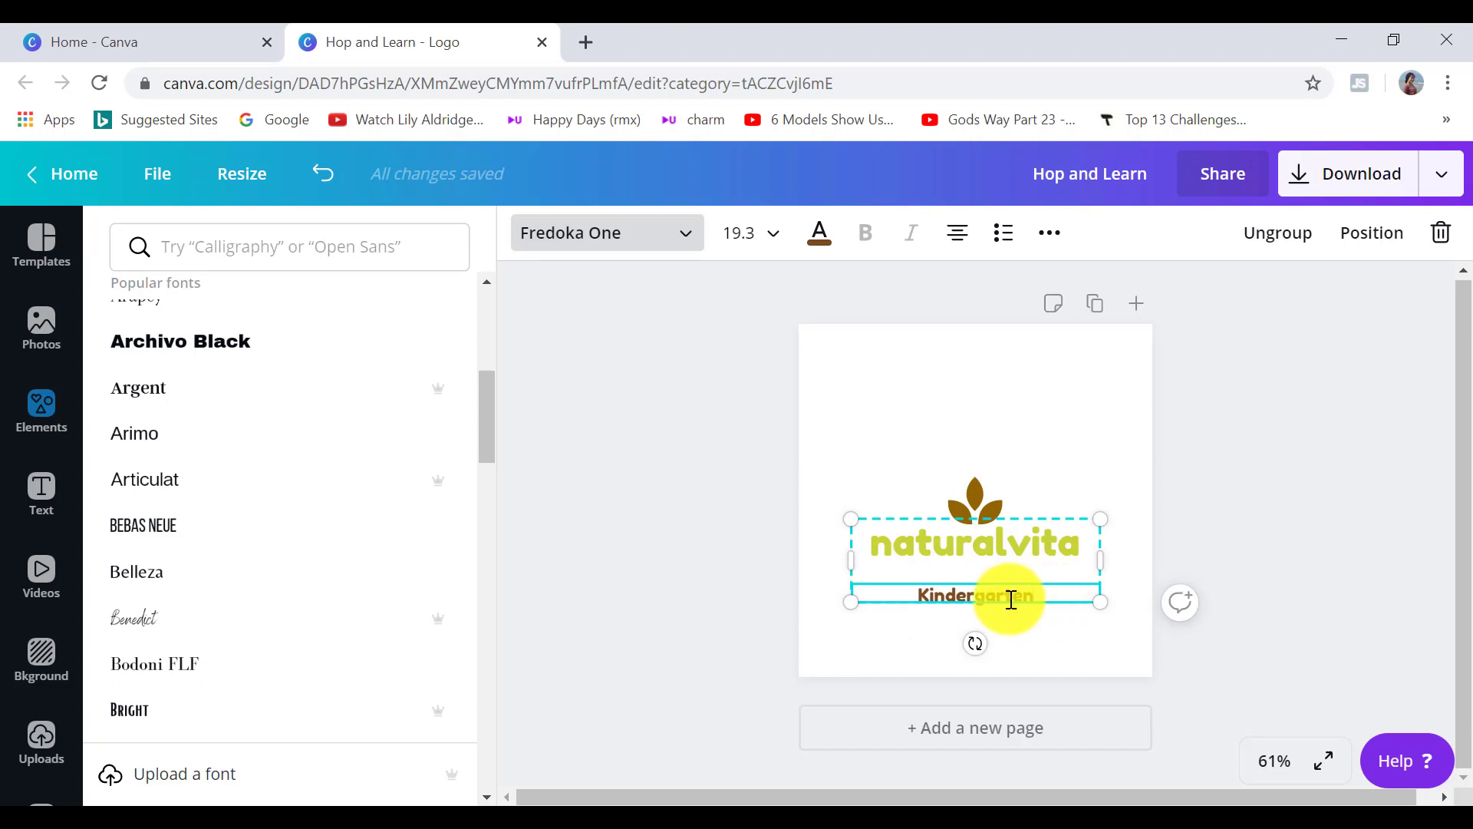
click(1046, 599)
key(BackSpace)
key(BackSpace)
key(BackSpace)
key(BackSpace)
key(BackSpace)
key(BackSpace)
key(BackSpace)
key(BackSpace)
key(BackSpace)
key(BackSpace)
key(BackSpace)
key(BackSpace)
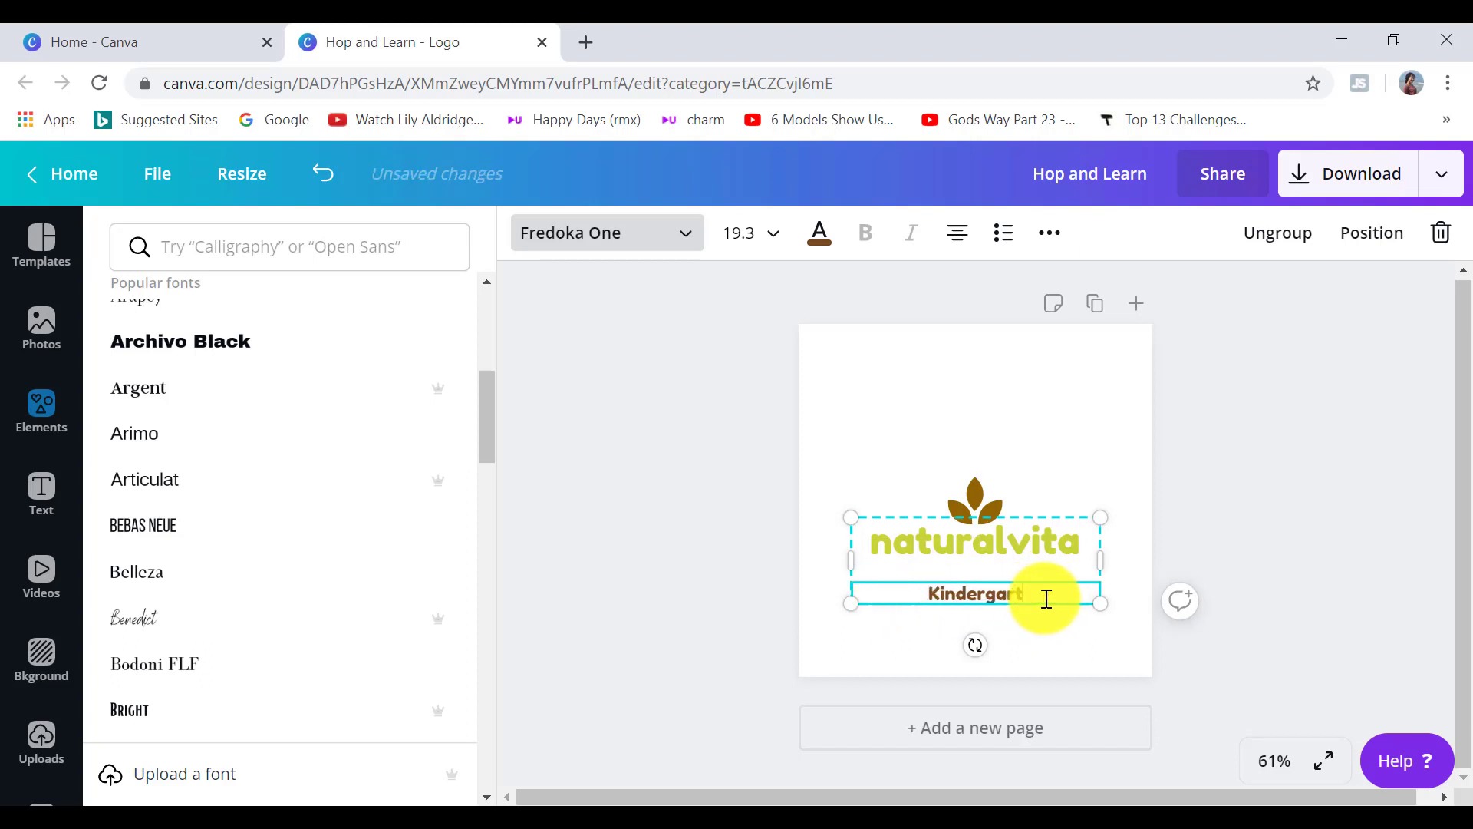
text(Experience. Learn. Serve)
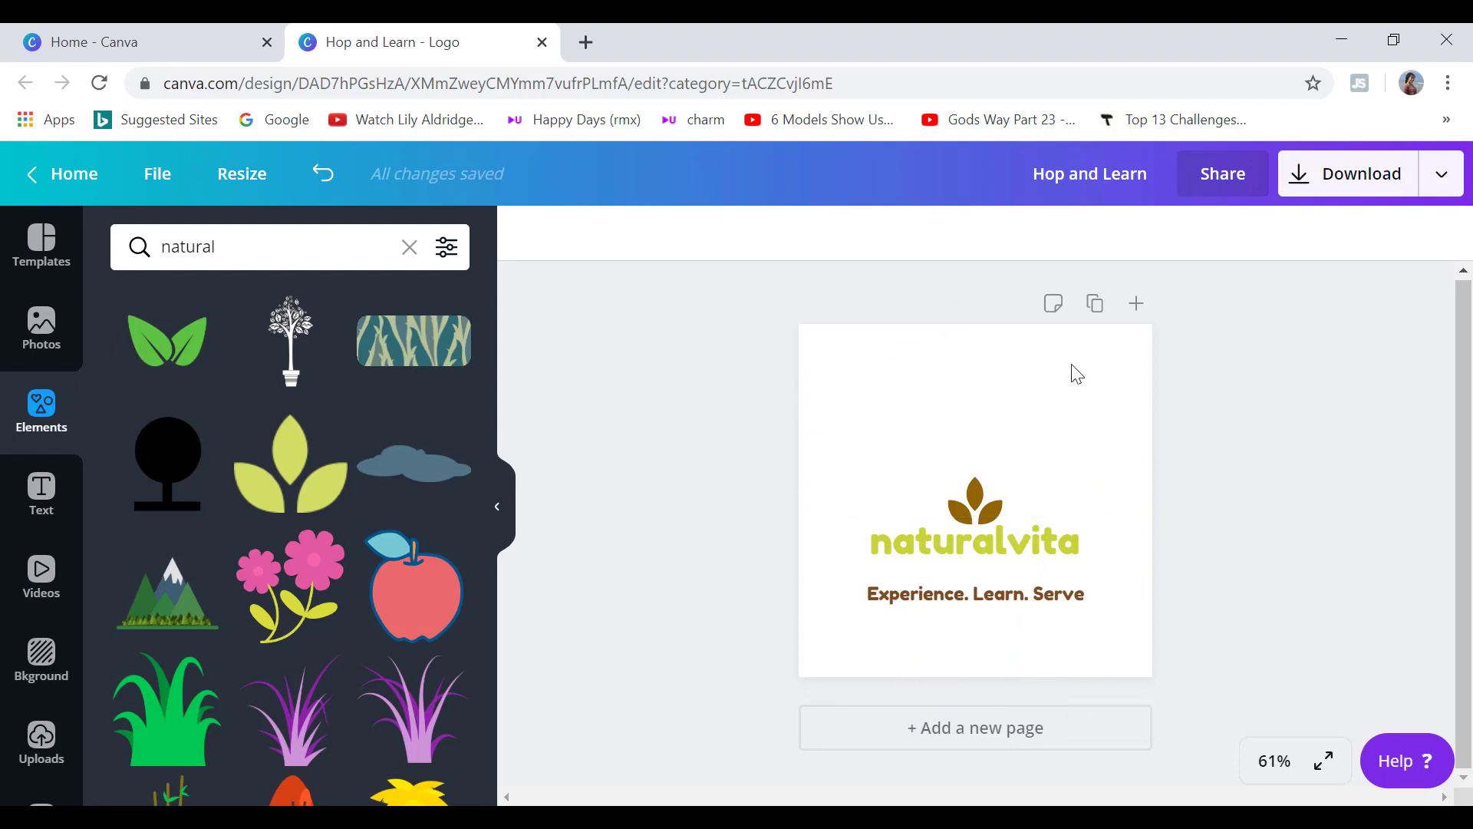
Step: Set the logo's background to a custom pale peach-cream colour
click(1091, 436)
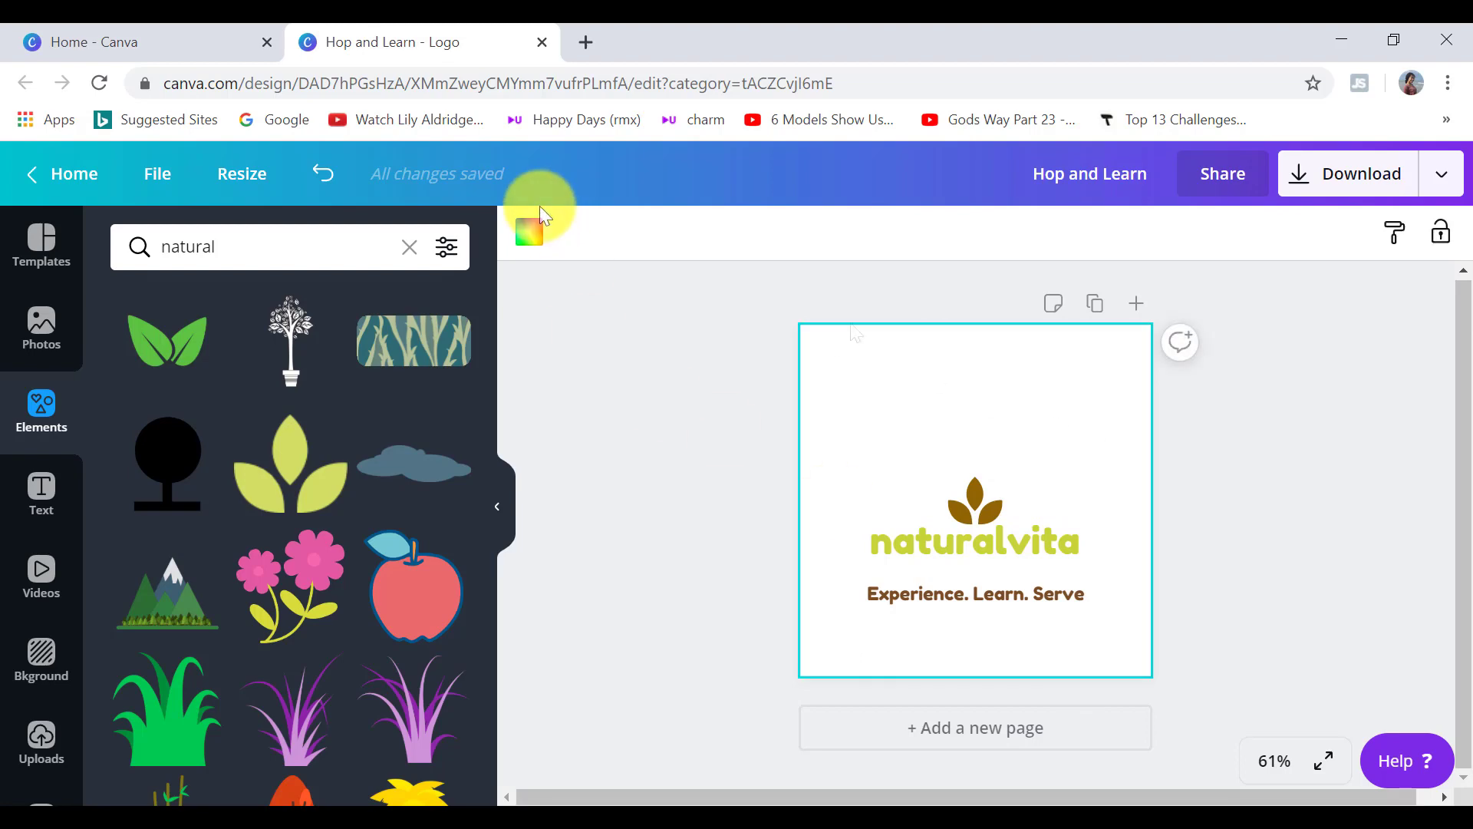
click(529, 242)
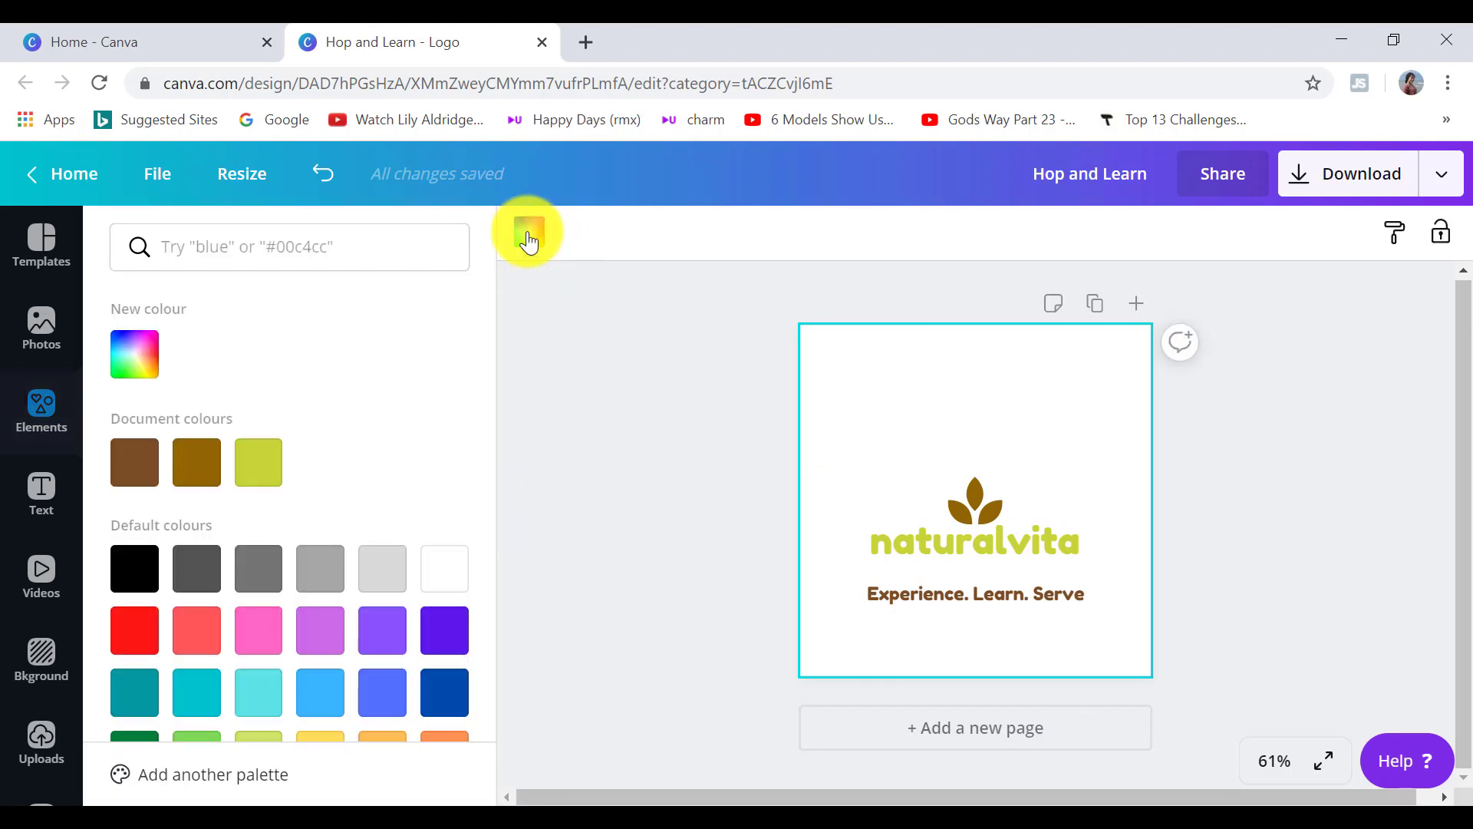
click(134, 353)
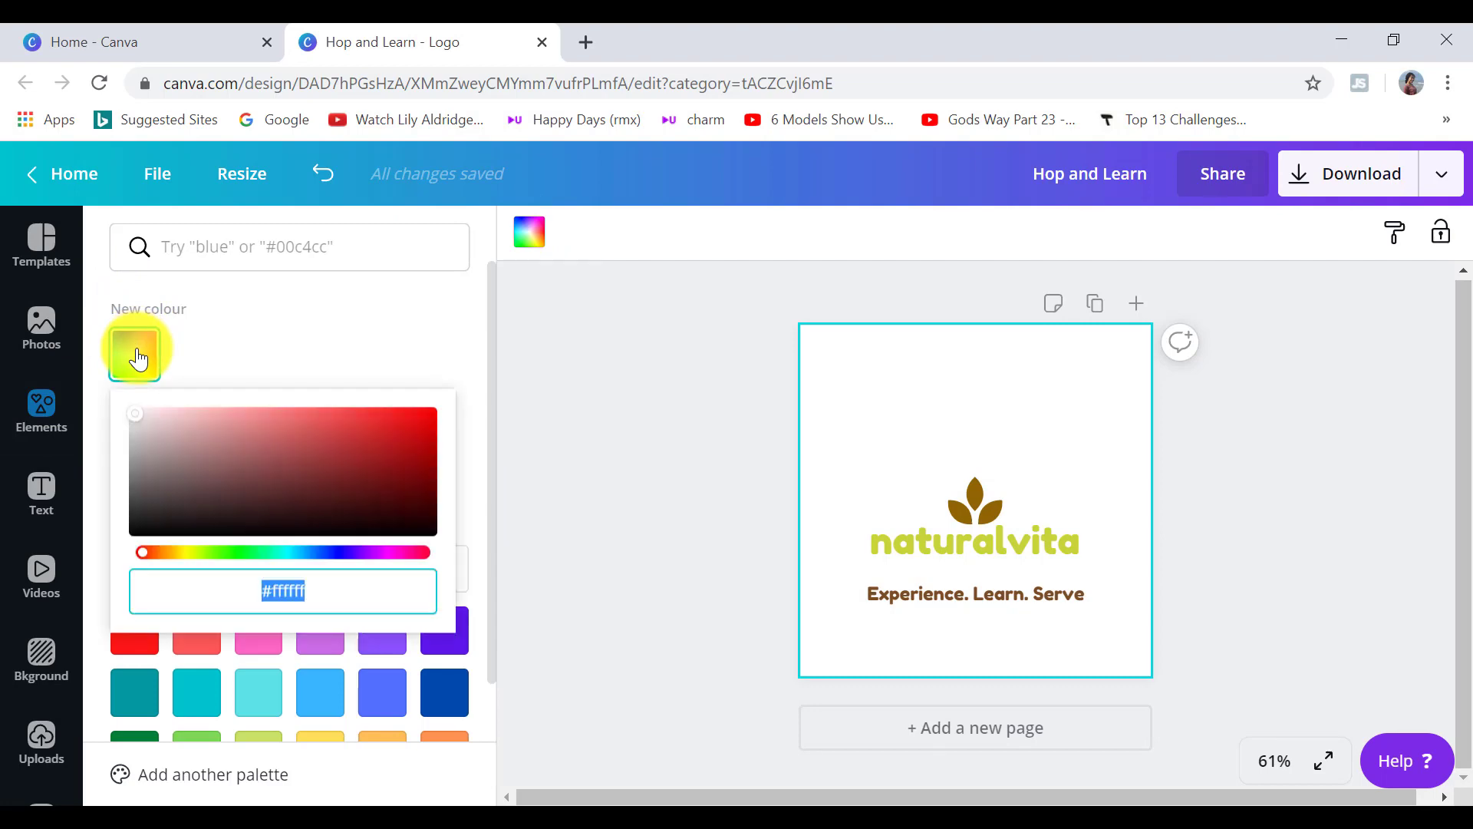
drag(146, 568, 176, 572)
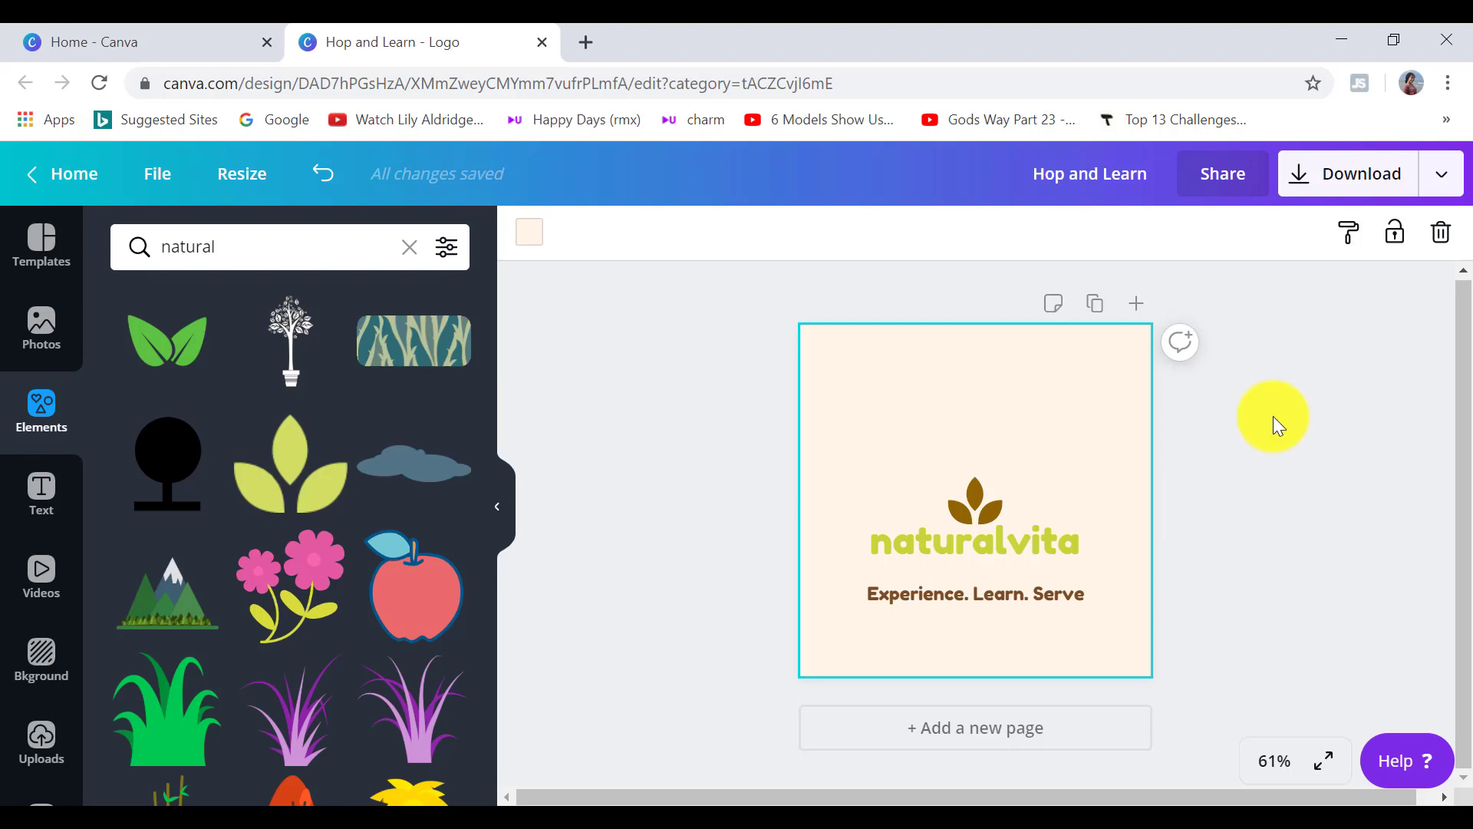
Step: Download the logo as a PNG with the transparent background option enabled
click(1360, 185)
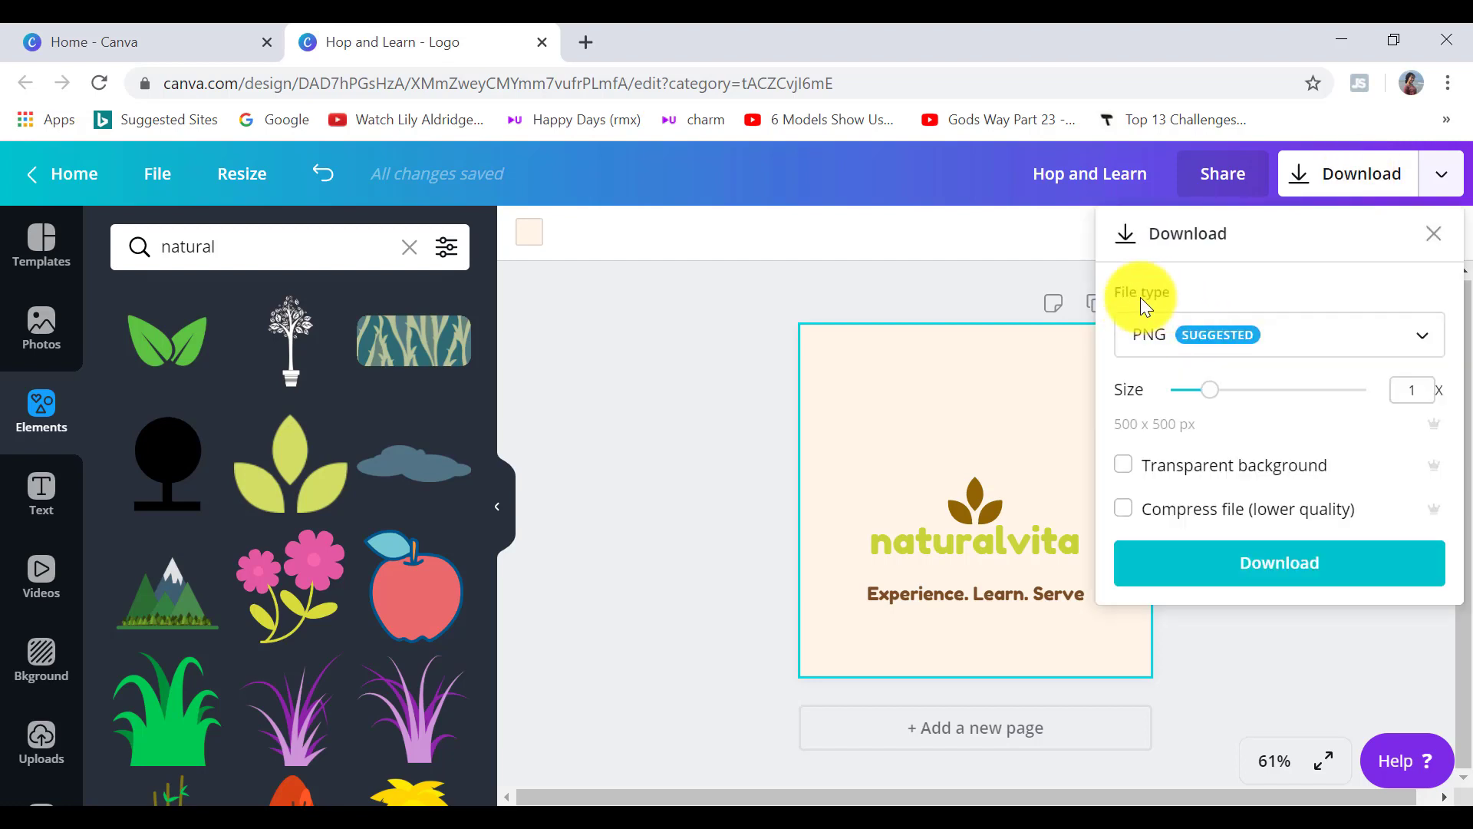
click(1424, 346)
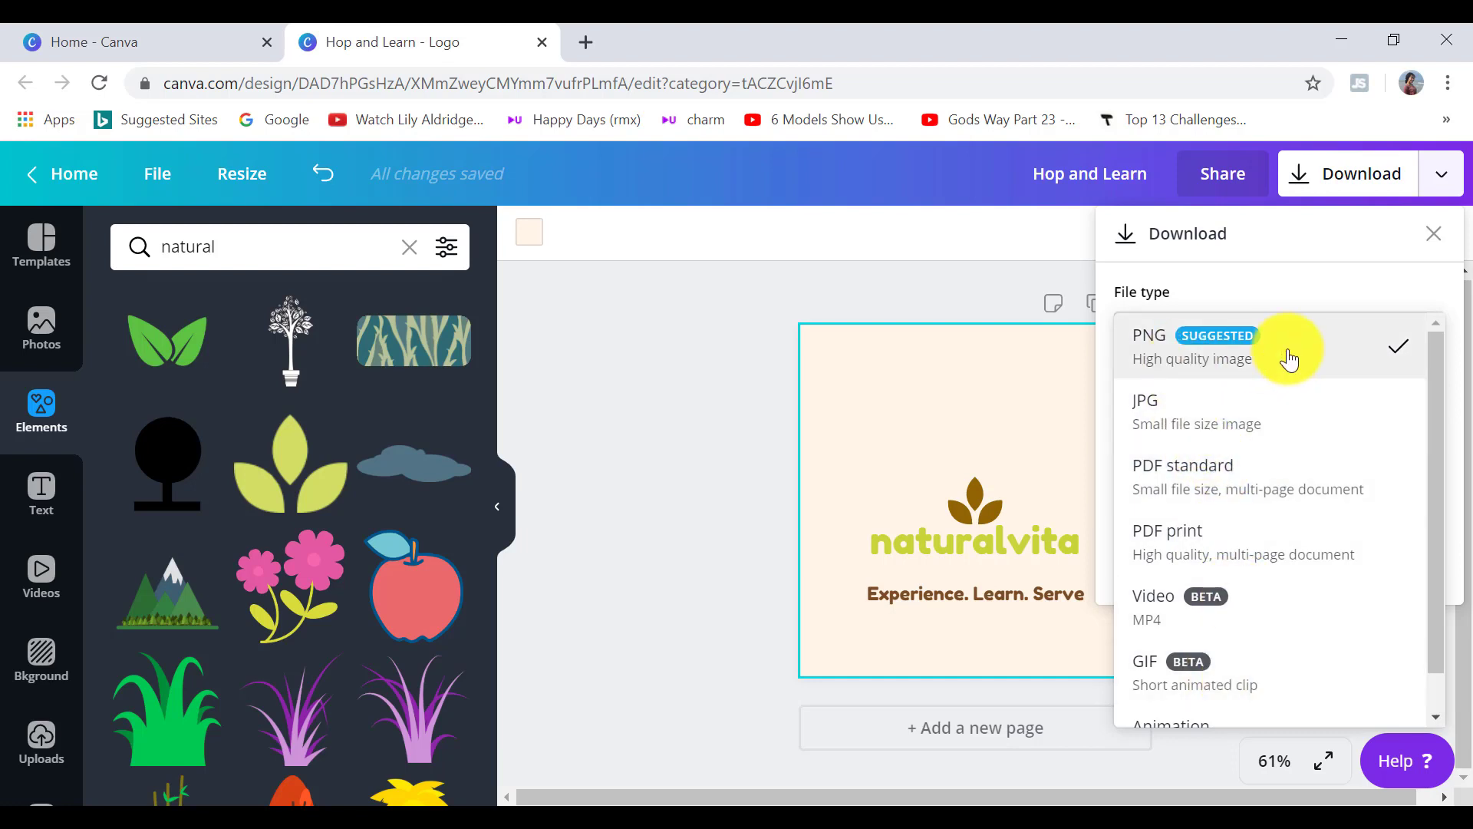
click(1263, 349)
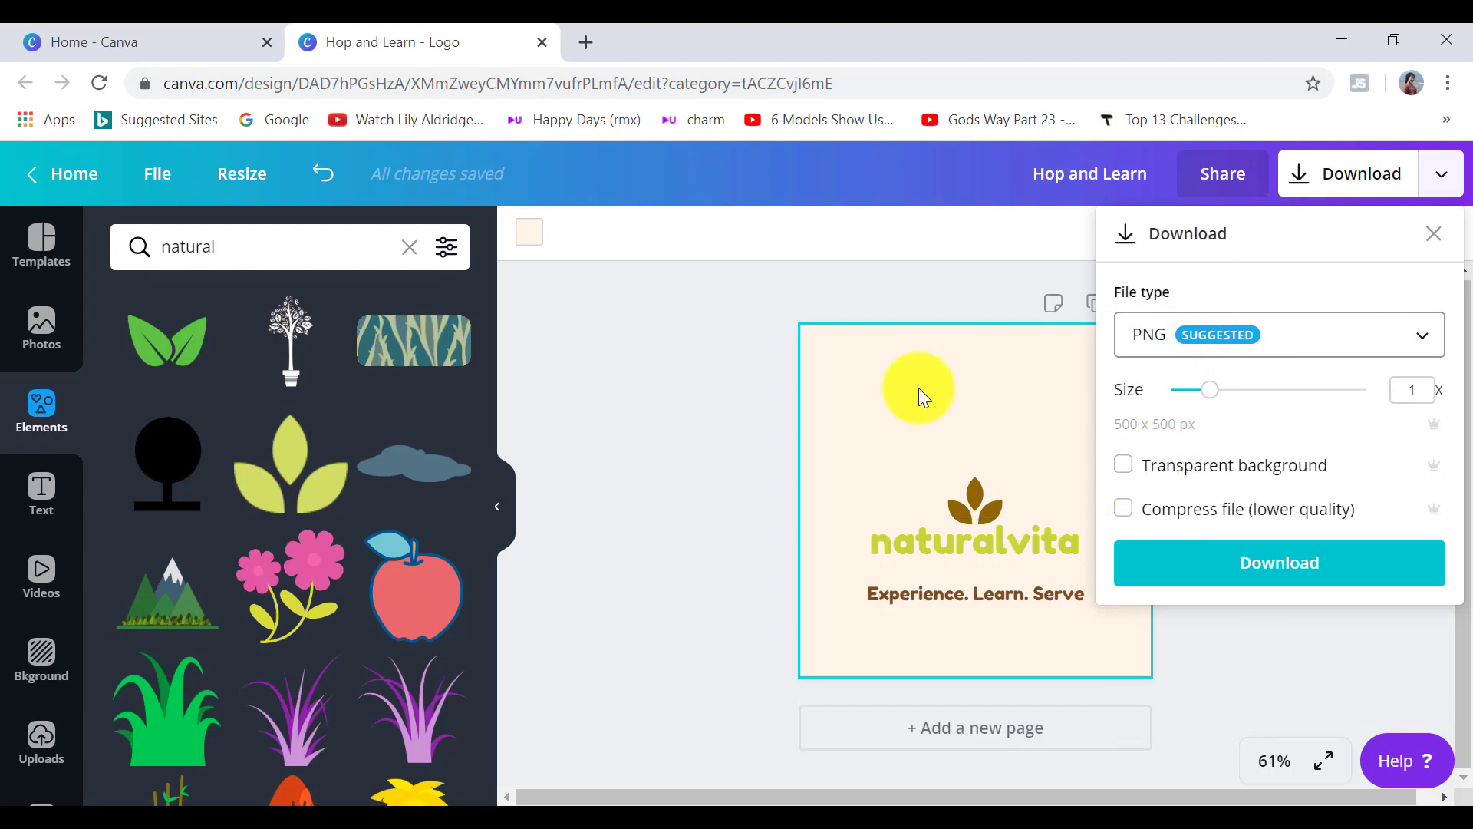
click(1133, 476)
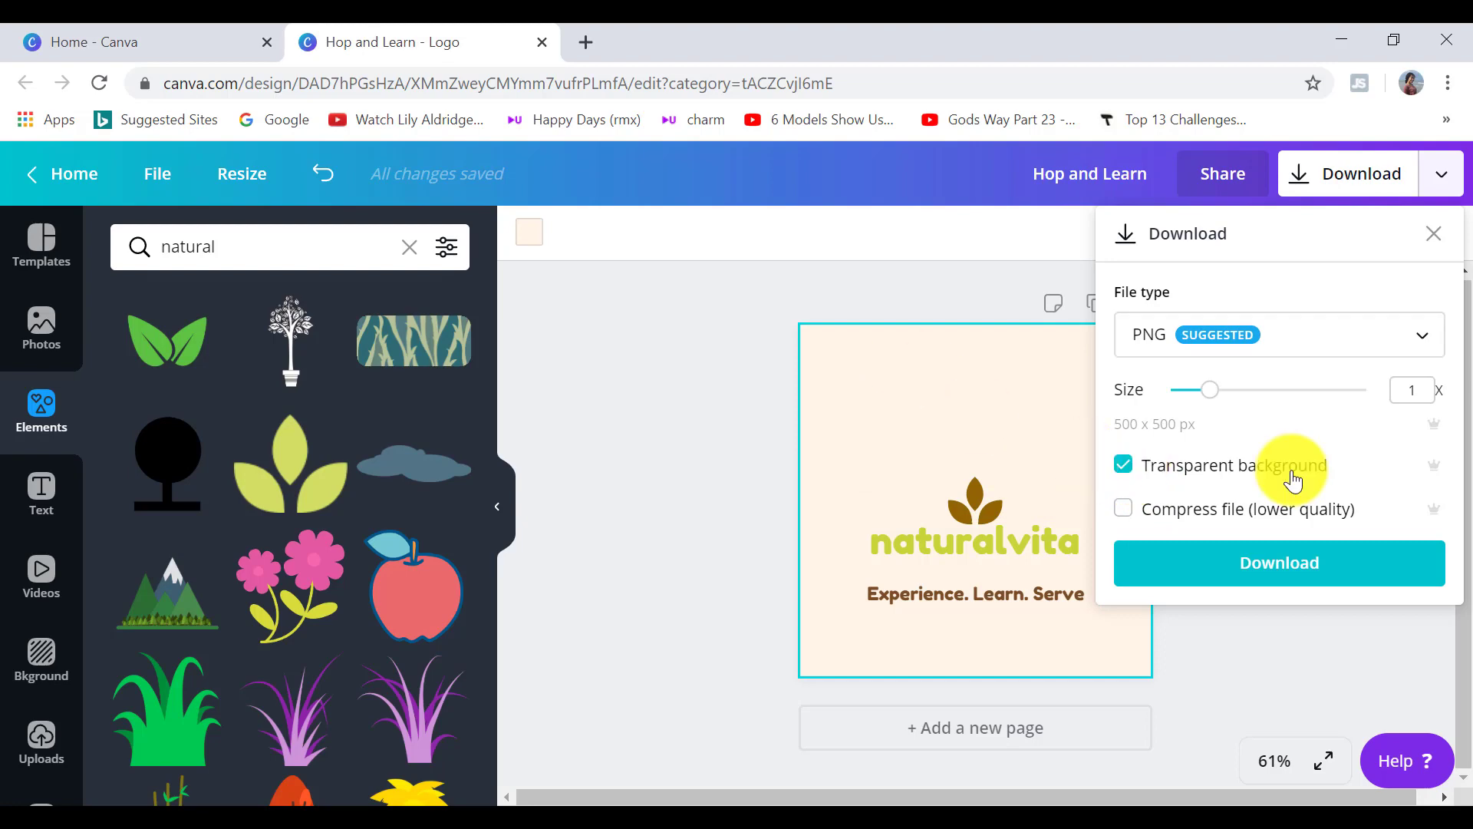
click(1279, 564)
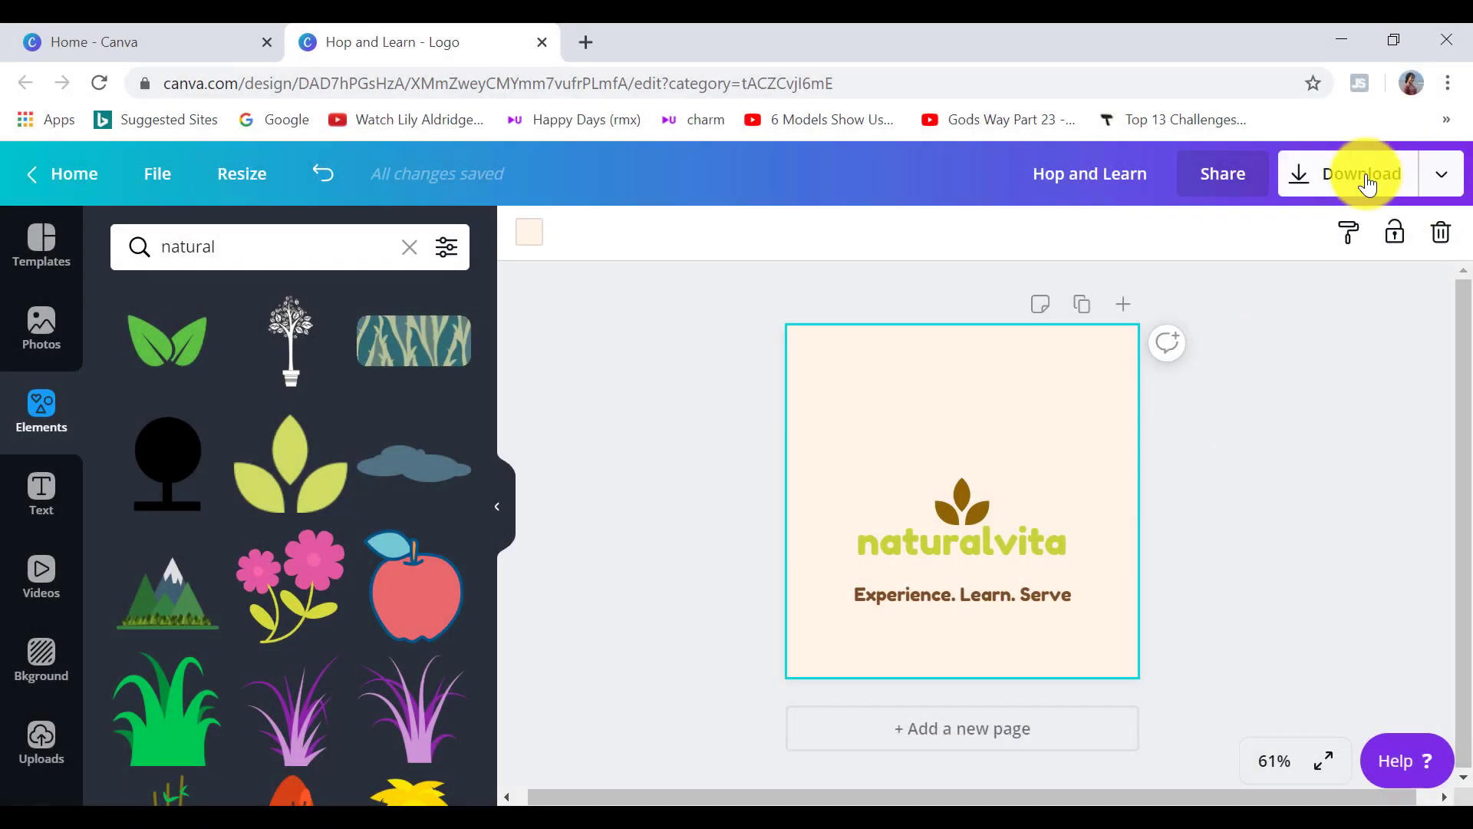
Step: Download the logo as a PNG at 1x size with its coloured background, leaving transparency and compression off
click(1367, 182)
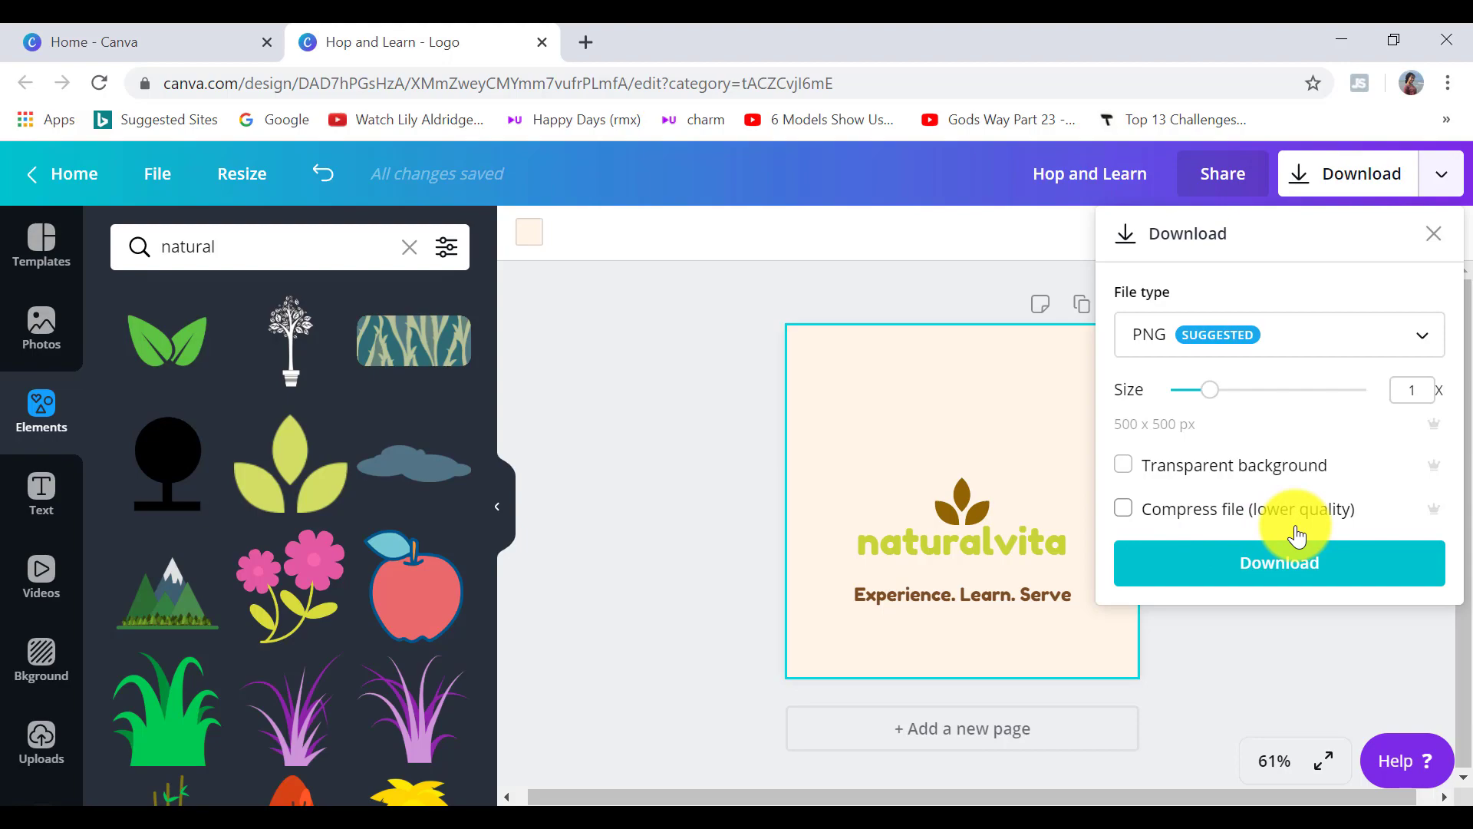
click(1282, 563)
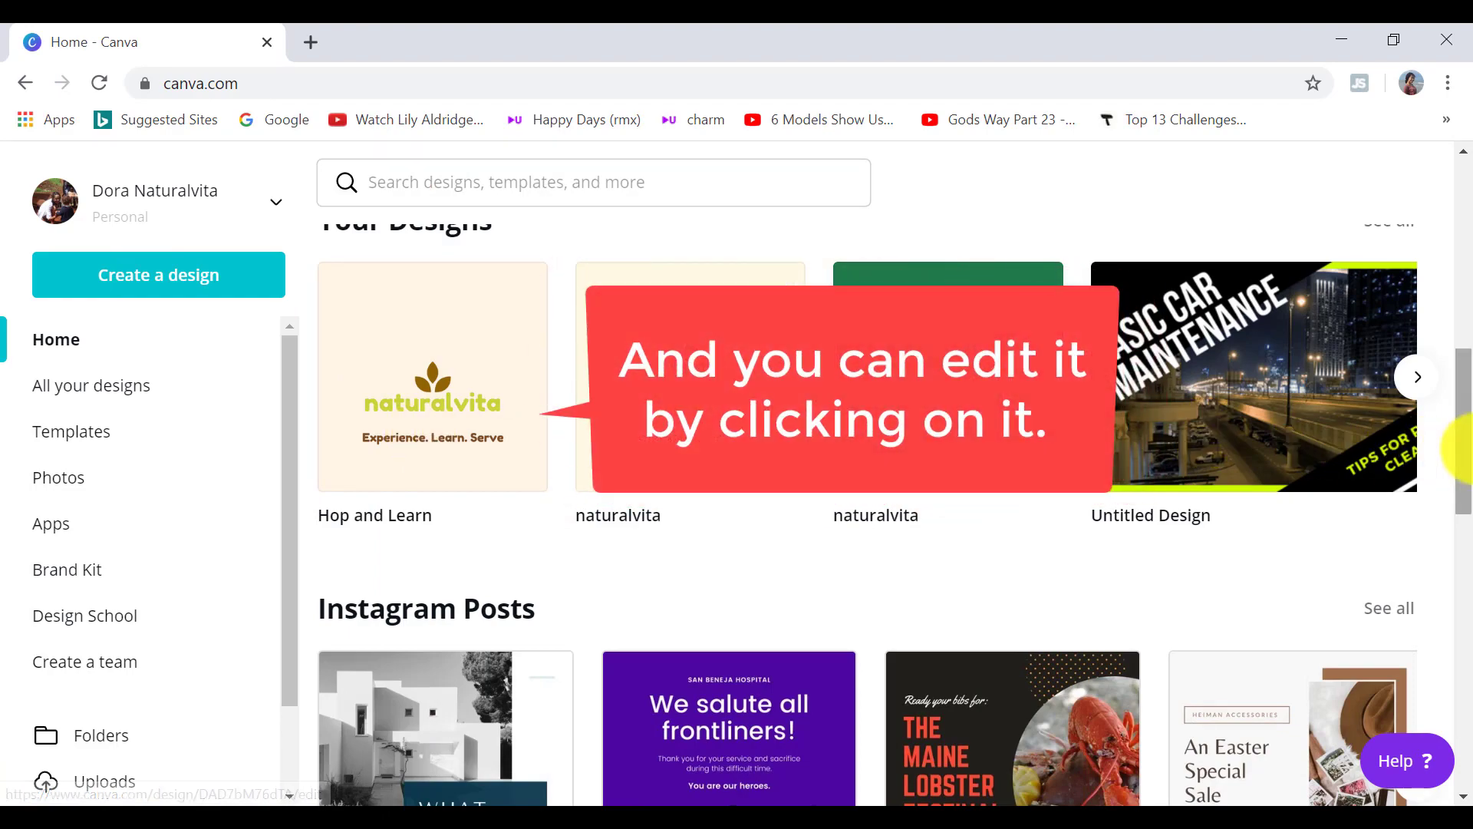
mouse_move(1463, 414)
mouse_down()
mouse_move(1467, 257)
mouse_move(1469, 418)
mouse_up()
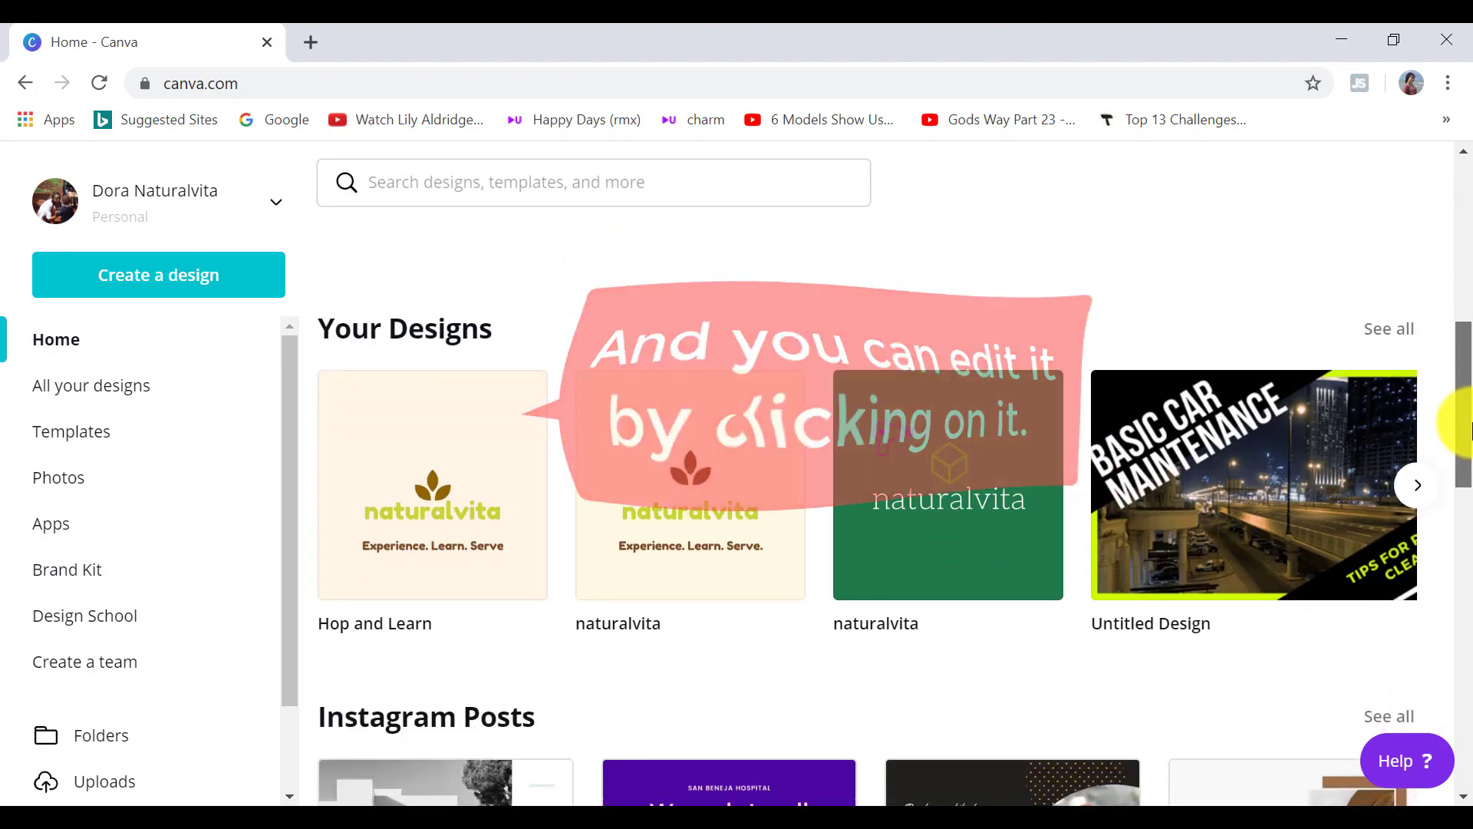